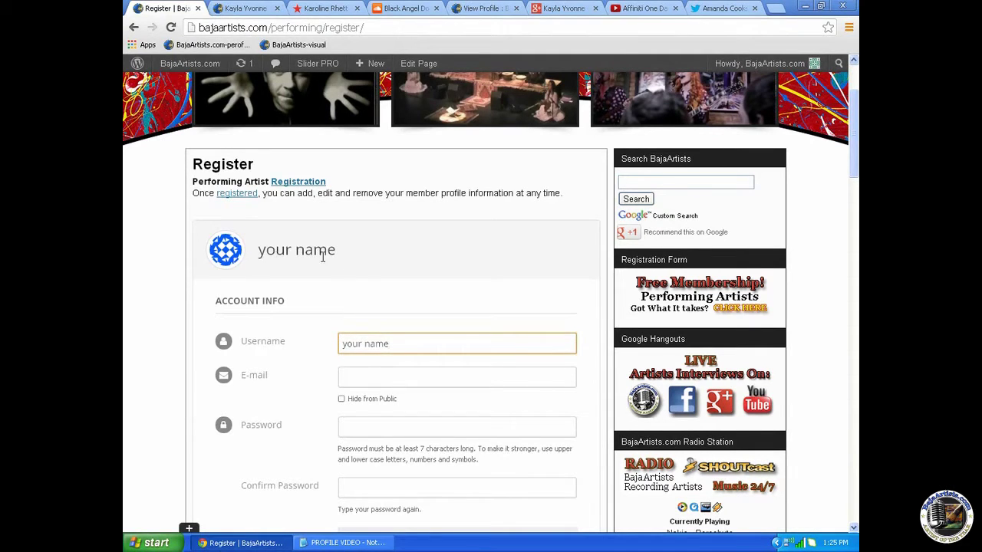
# Fill in the account e-mail address and enter the same account password in both the password and confirmation fields.
pyautogui.click(351, 377)
pyautogui.scroll(-3, 351, 377)
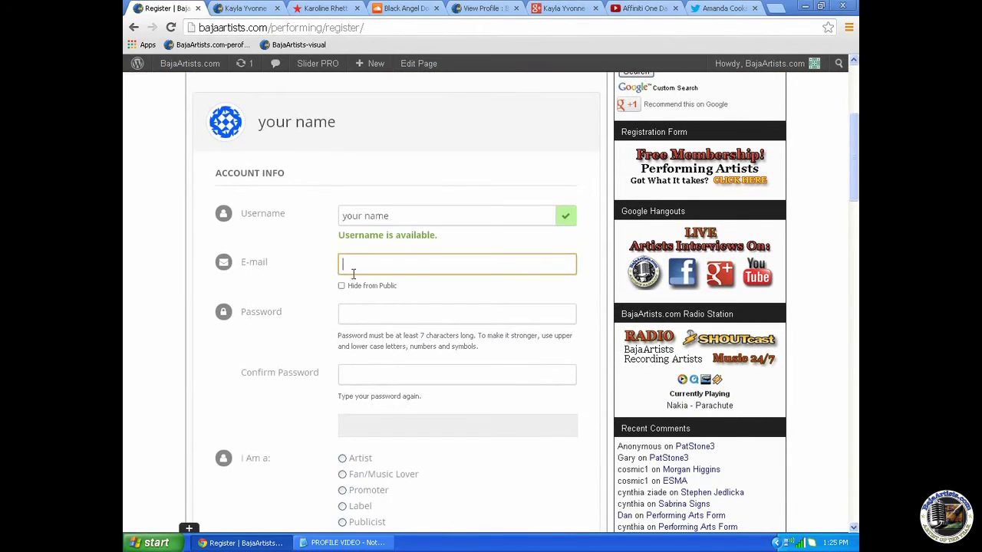
pyautogui.write('your_email@gmail.com')
pyautogui.click(355, 317)
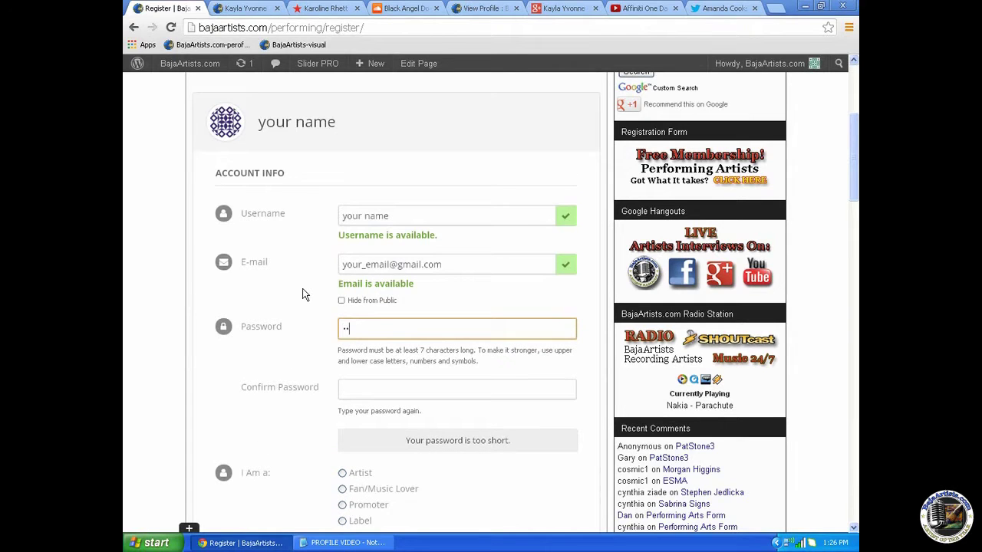
pyautogui.write('••••••••')
pyautogui.press('Tab')
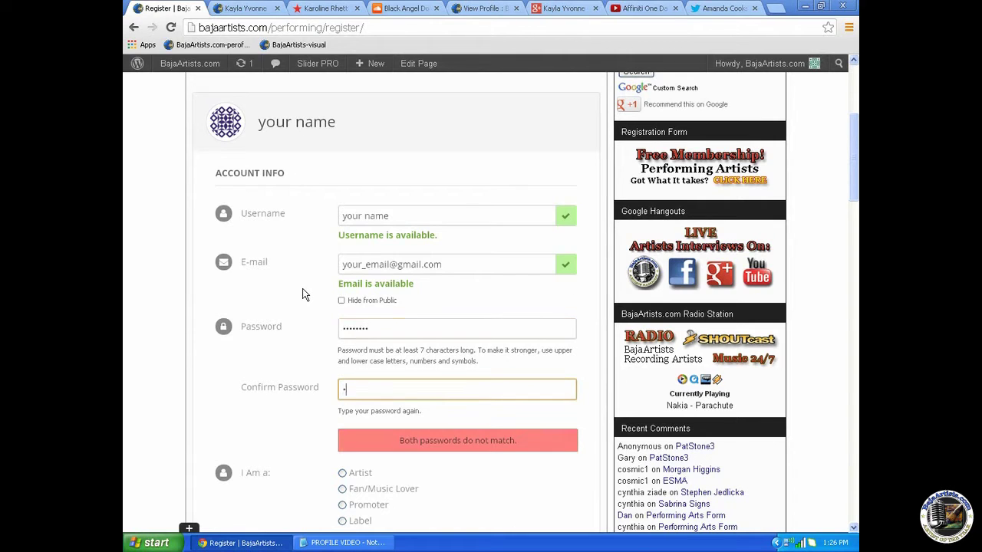
pyautogui.write('••••••••')
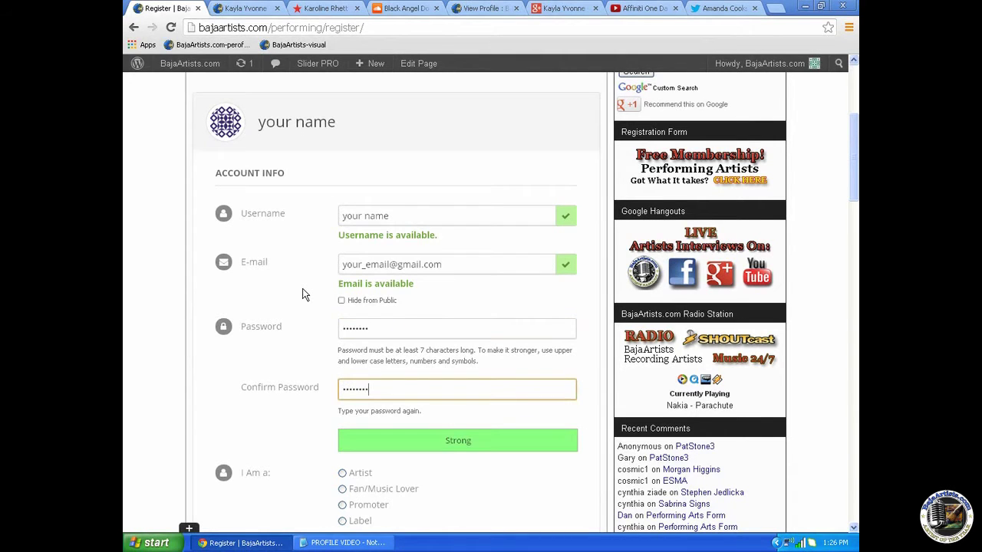
# Set the registrant type under "I Am a" to Artist.
pyautogui.scroll(-2, 302, 294)
pyautogui.click(304, 309)
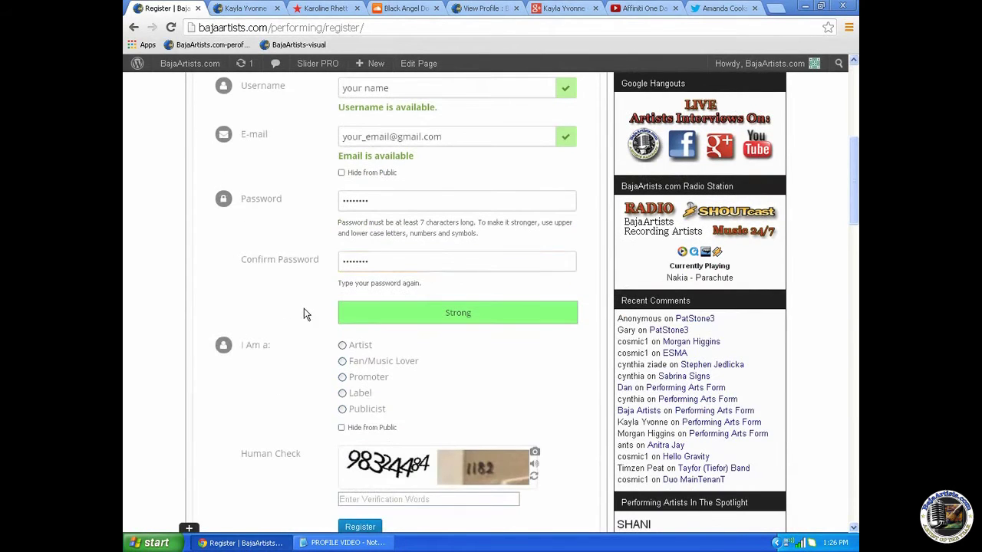
pyautogui.click(342, 345)
# Complete the Human Check with the verification text and submit the registration.
pyautogui.scroll(-2, 310, 353)
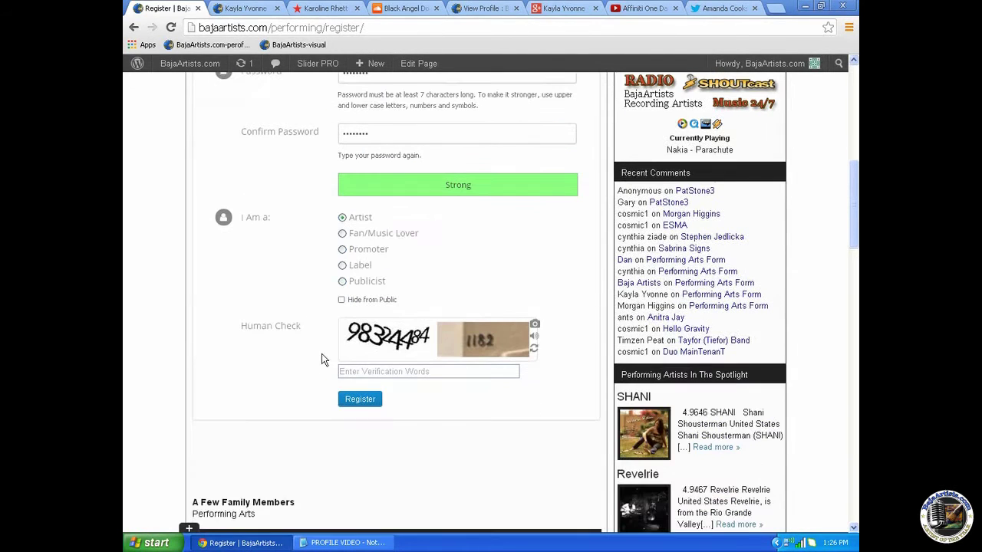
pyautogui.click(384, 371)
pyautogui.write('983')
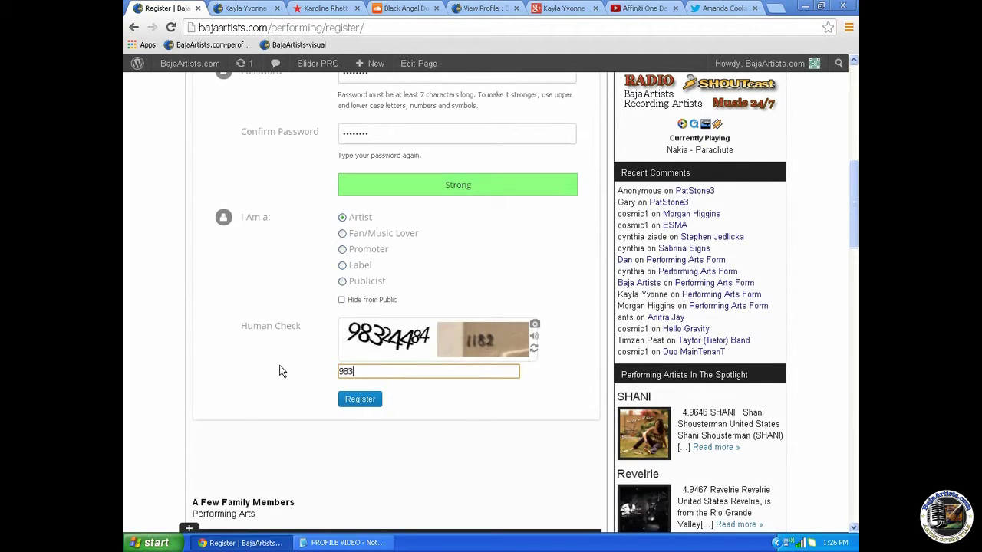
pyautogui.write('24484')
pyautogui.click(360, 399)
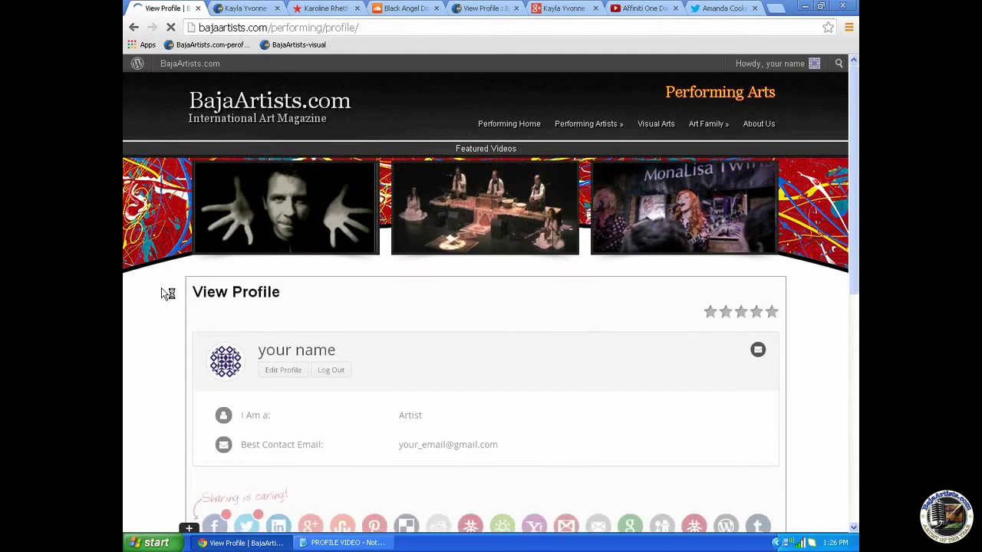
# Go to the Member Profiles page of the Art Family section and open the new member's own profile for editing.
pyautogui.scroll(-1, 161, 288)
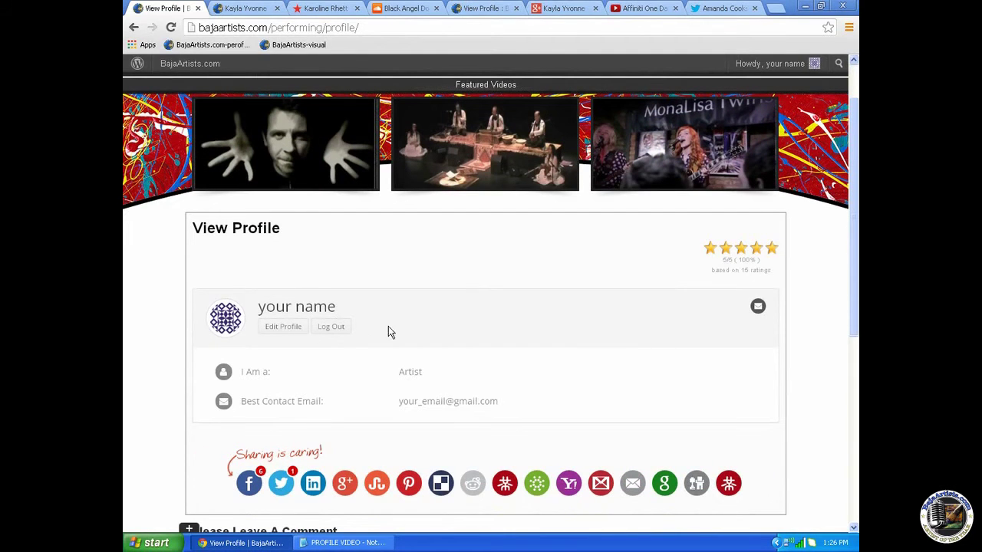
pyautogui.scroll(1, 651, 247)
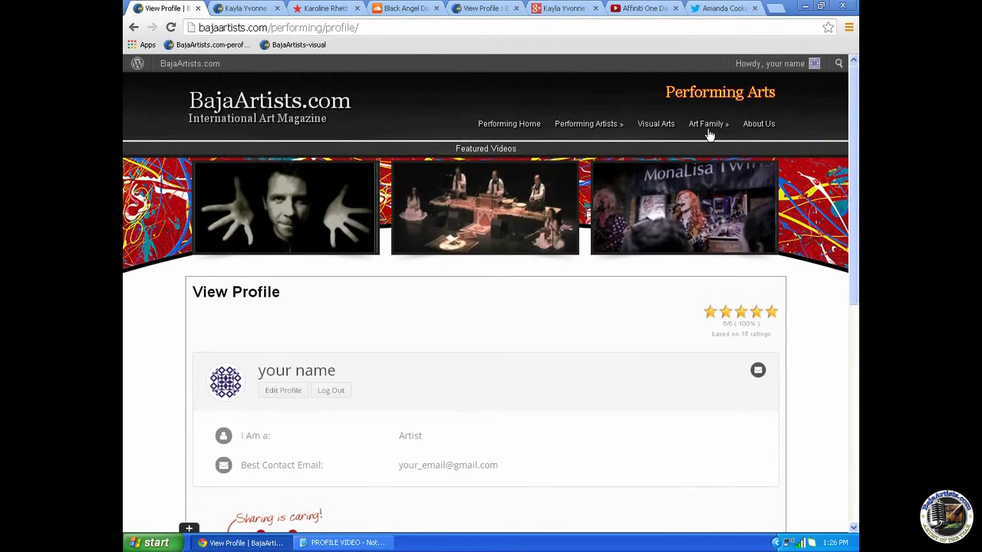
pyautogui.moveTo(705, 124)
pyautogui.click(712, 206)
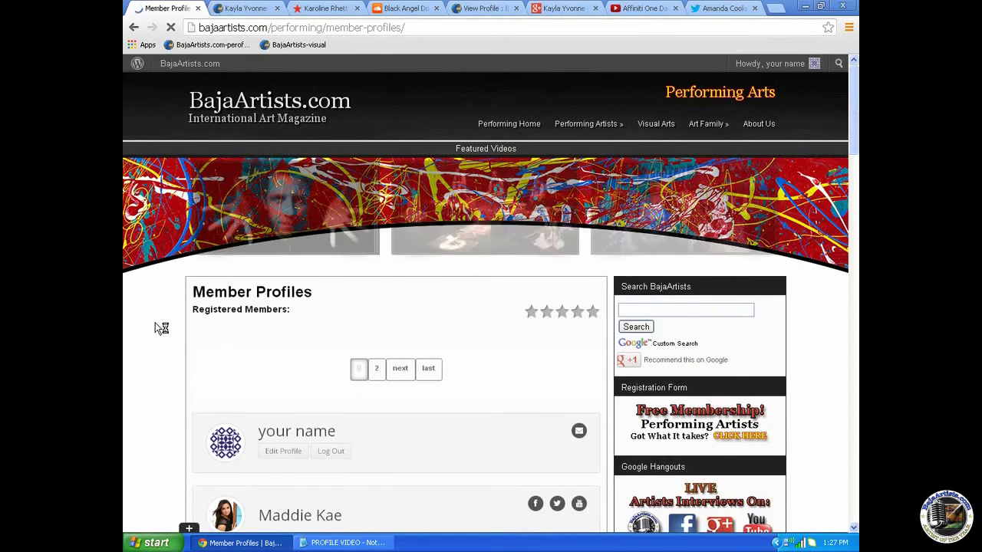
pyautogui.scroll(-5, 155, 322)
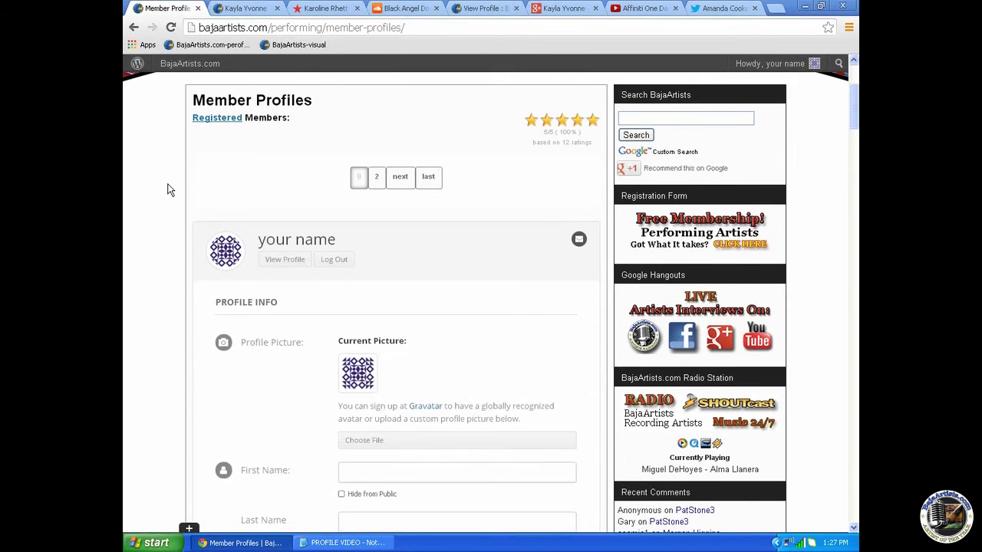
# Choose the image HelloGravity_01 as the profile picture to upload.
pyautogui.scroll(-3, 170, 190)
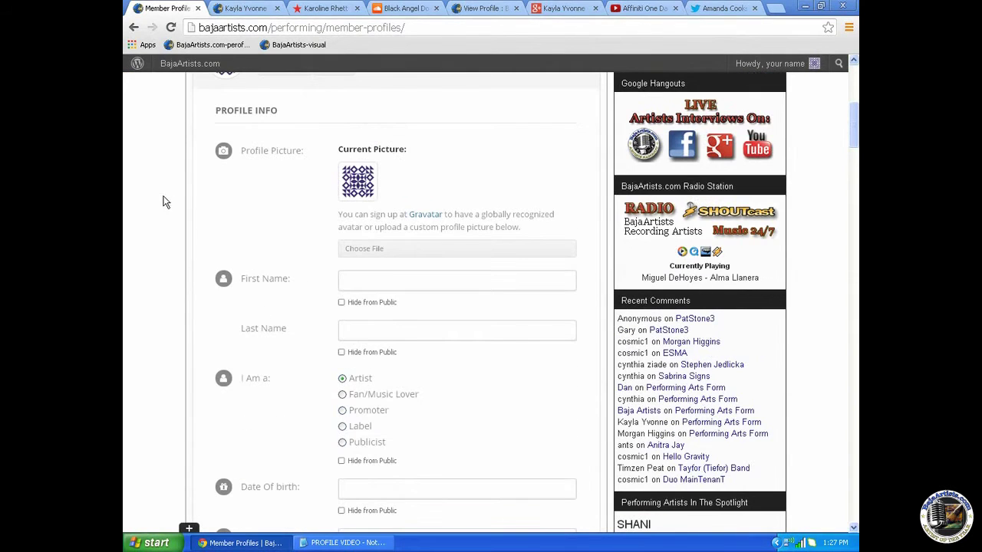
pyautogui.click(395, 250)
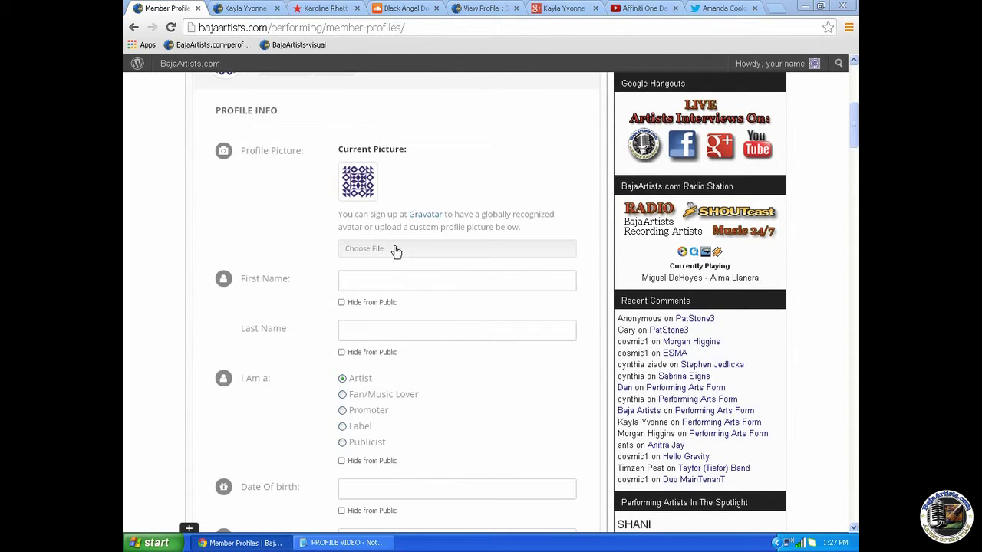
pyautogui.click(362, 85)
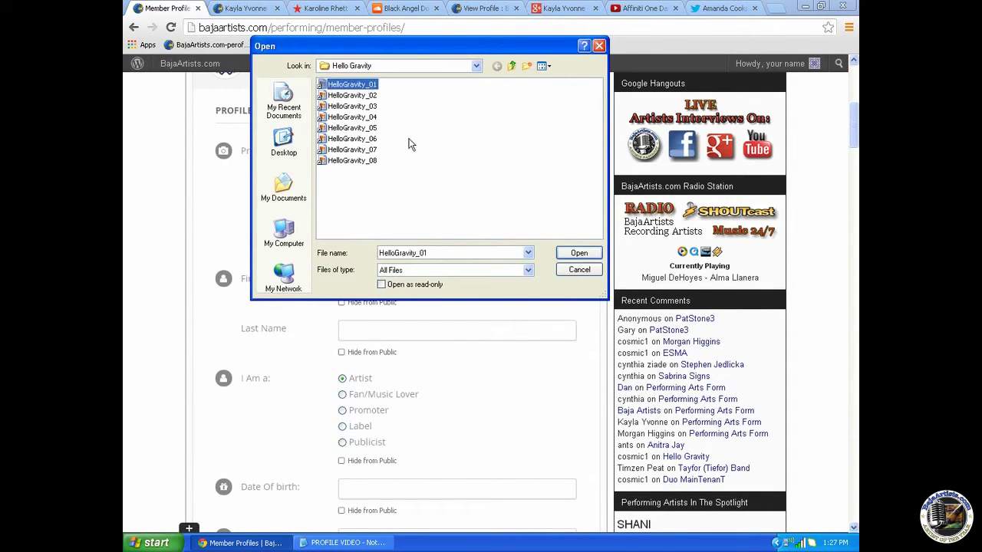
pyautogui.click(579, 259)
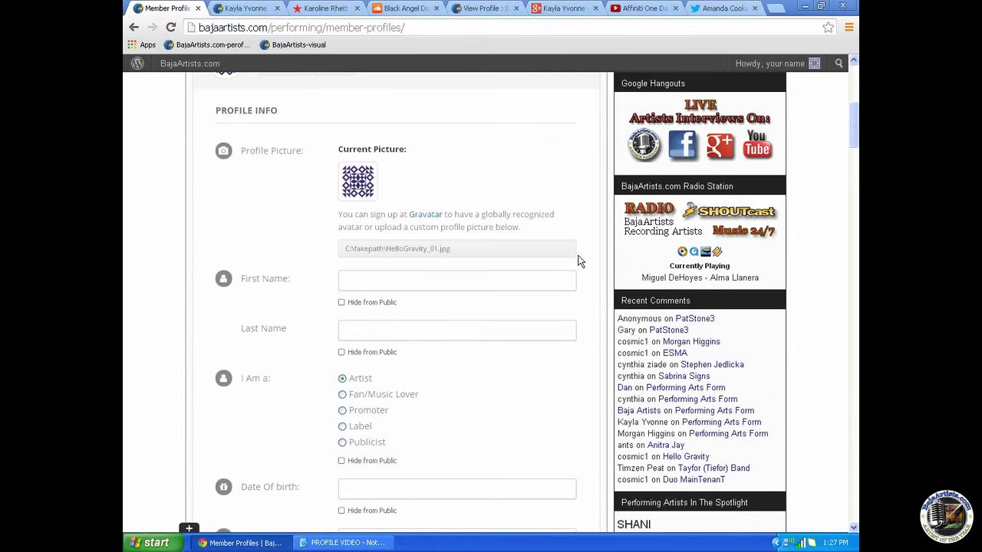
# Set the profile's First Name to "your band name".
pyautogui.click(357, 280)
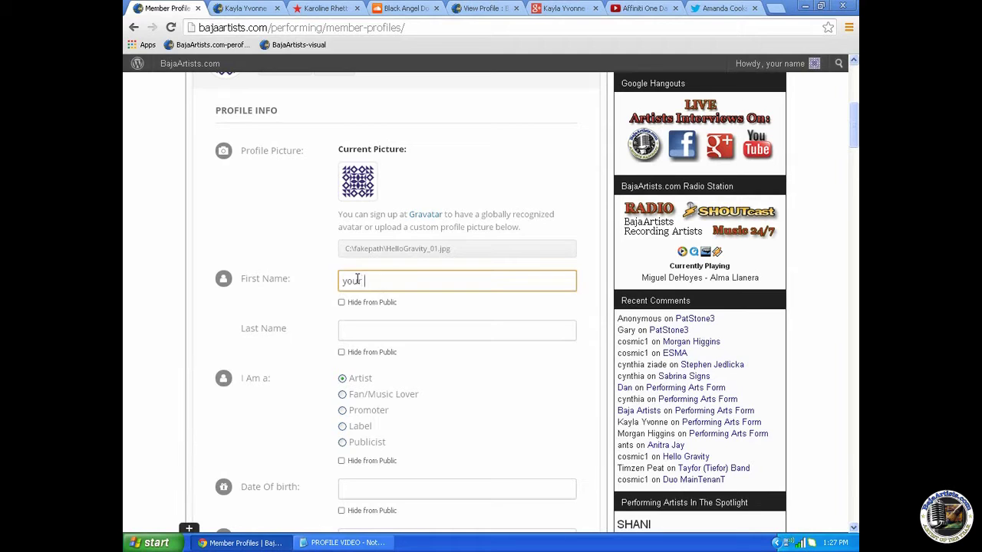
pyautogui.write('and name')
pyautogui.click(355, 329)
pyautogui.scroll(-3, 320, 311)
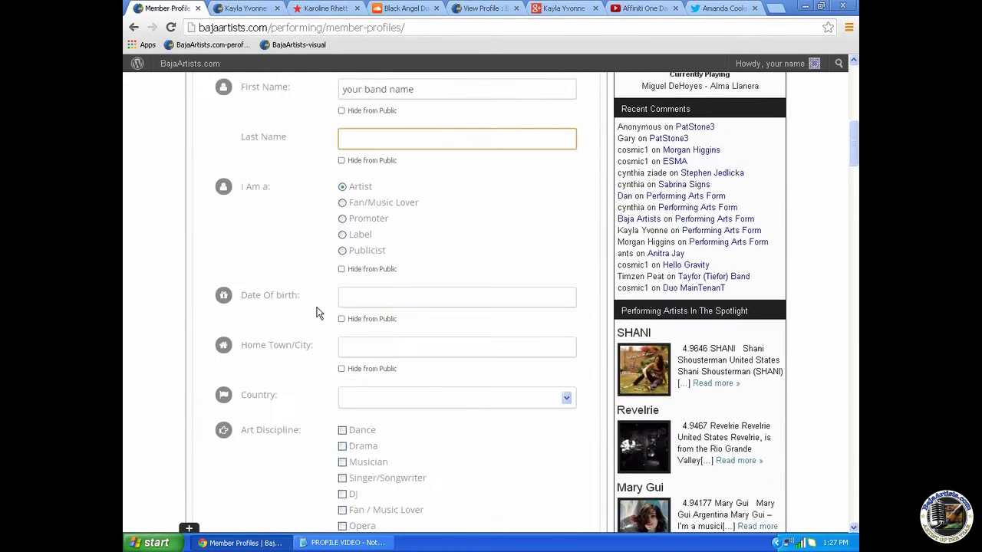
pyautogui.scroll(2, 329, 287)
pyautogui.scroll(-2, 332, 333)
# Fill in the profile's date of birth.
pyautogui.click(349, 292)
pyautogui.write('March 9th')
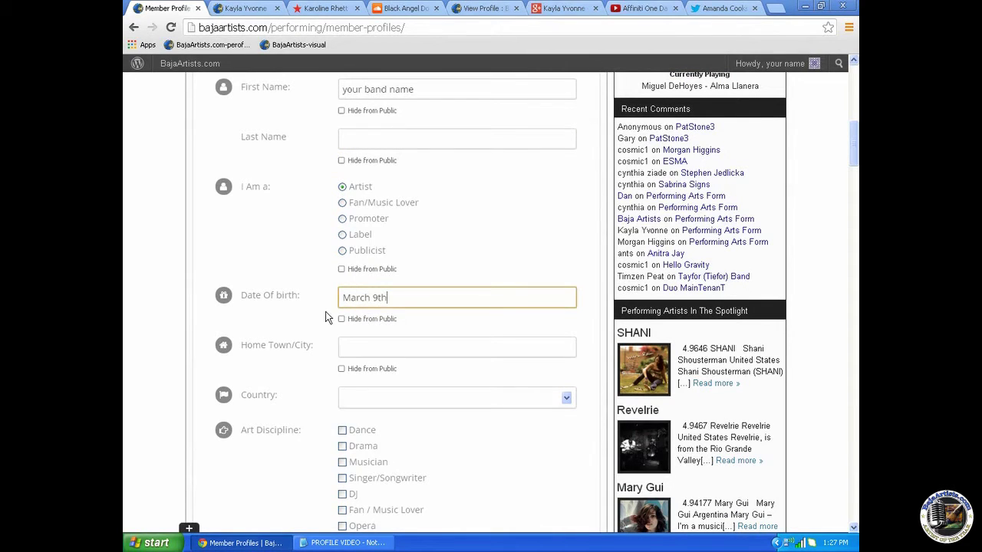
pyautogui.click(325, 315)
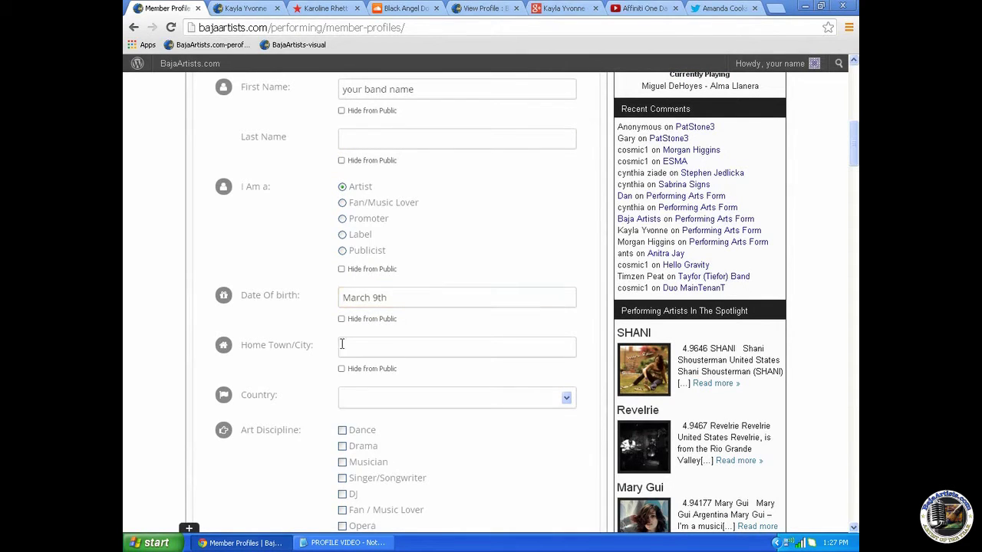
# Set the Home Town/City to "your town" and the country to Australia.
pyautogui.click(347, 347)
pyautogui.write('your town')
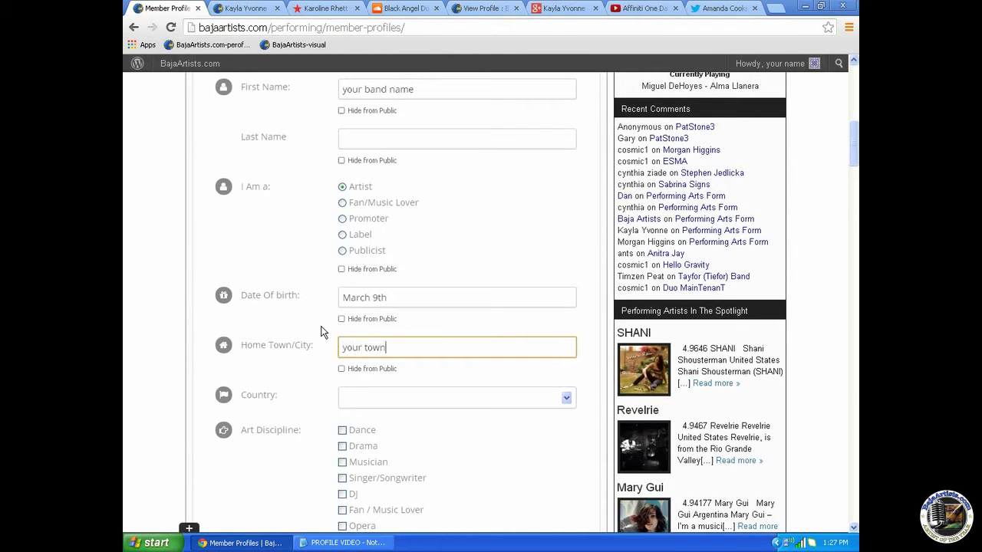
pyautogui.scroll(-1, 322, 323)
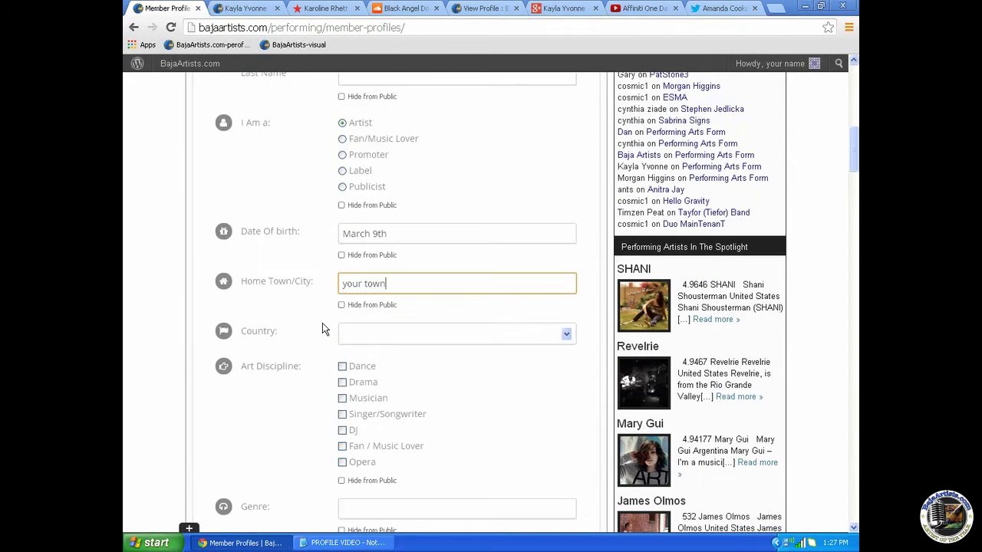
pyautogui.click(341, 333)
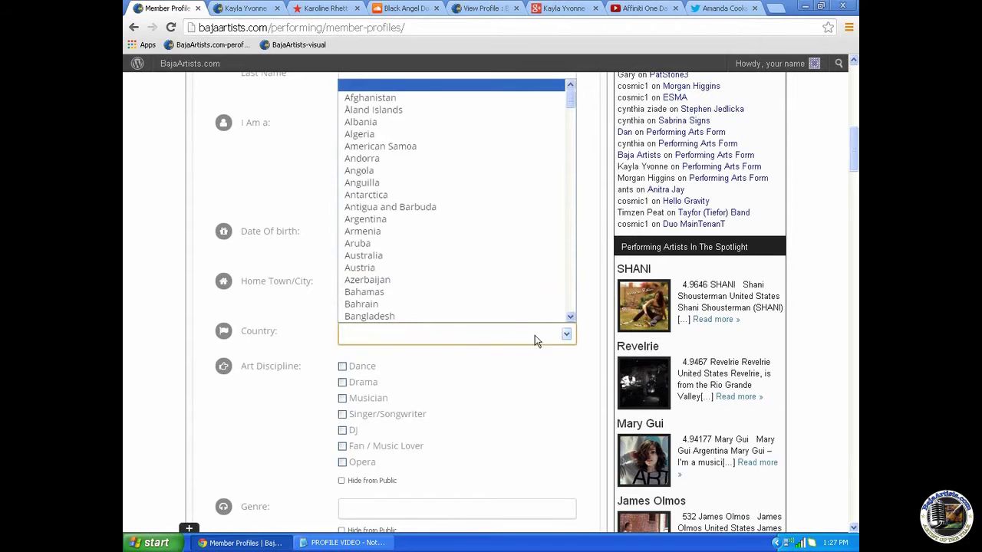
pyautogui.click(366, 256)
# Mark Musician and Singer/Songwriter as the art disciplines and set the genre to "Rock, Pop, Rap".
pyautogui.scroll(-2, 312, 357)
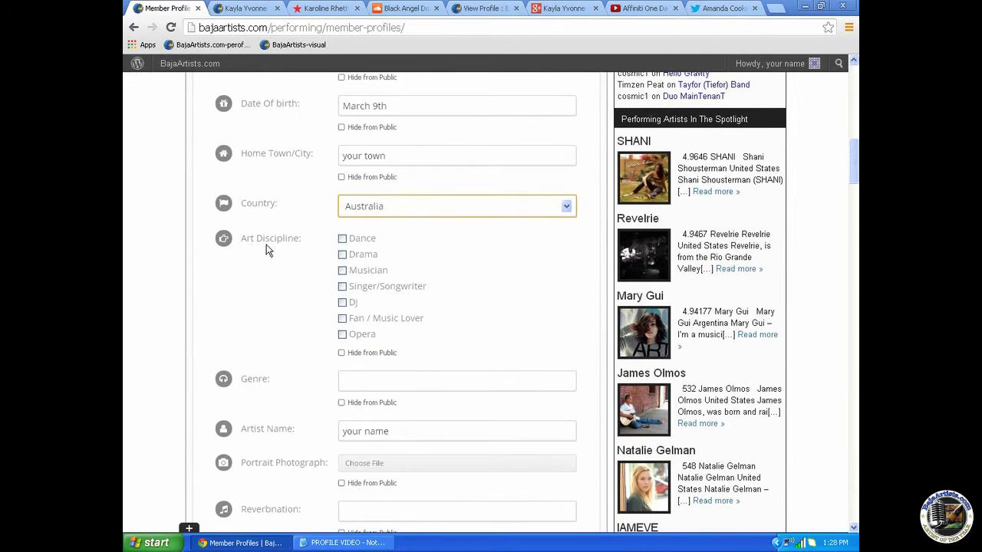
pyautogui.click(342, 286)
pyautogui.click(342, 270)
pyautogui.scroll(-2, 298, 265)
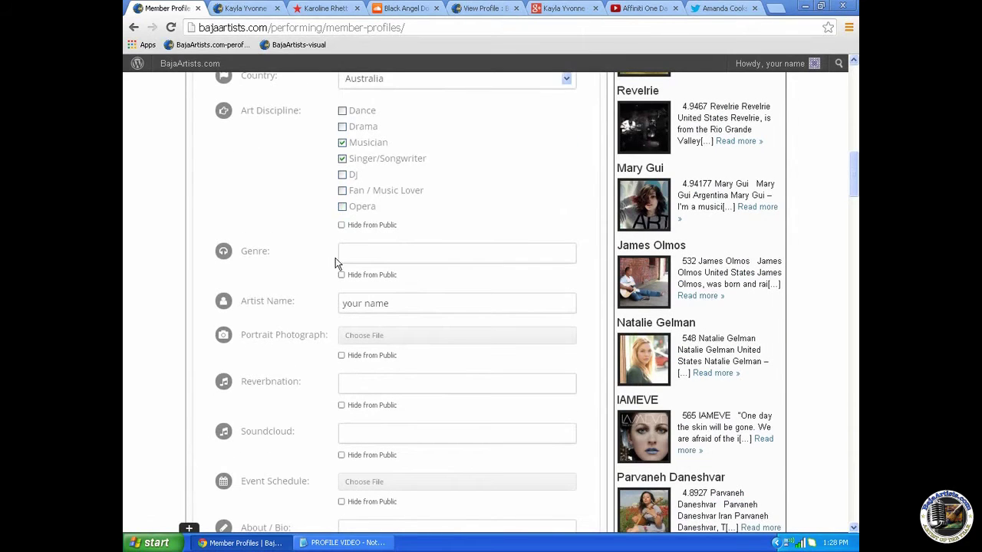
pyautogui.click(340, 252)
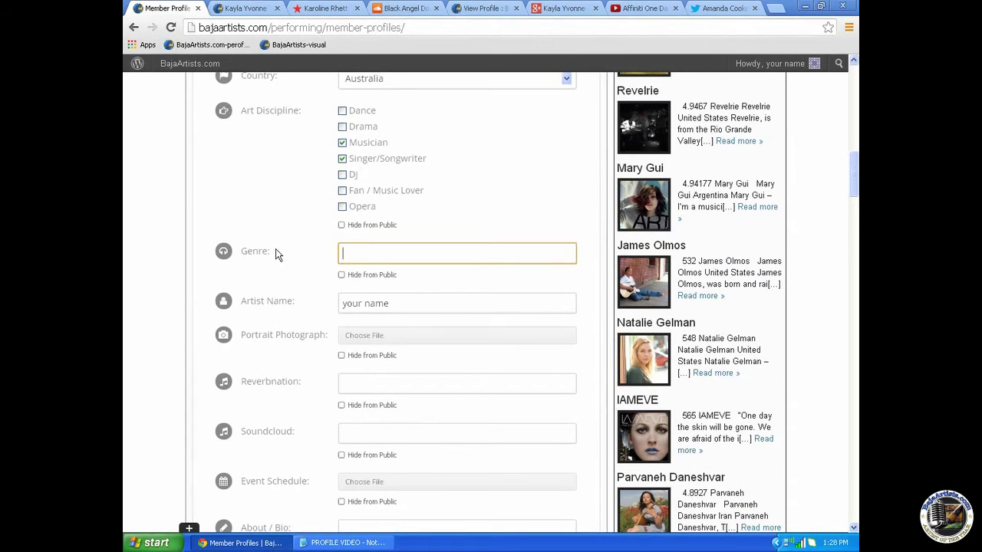
pyautogui.write('Rock, Pop, Rap')
# Show the image files as thumbnails and choose HelloGravity_04 as the portrait photograph.
pyautogui.scroll(-3, 284, 257)
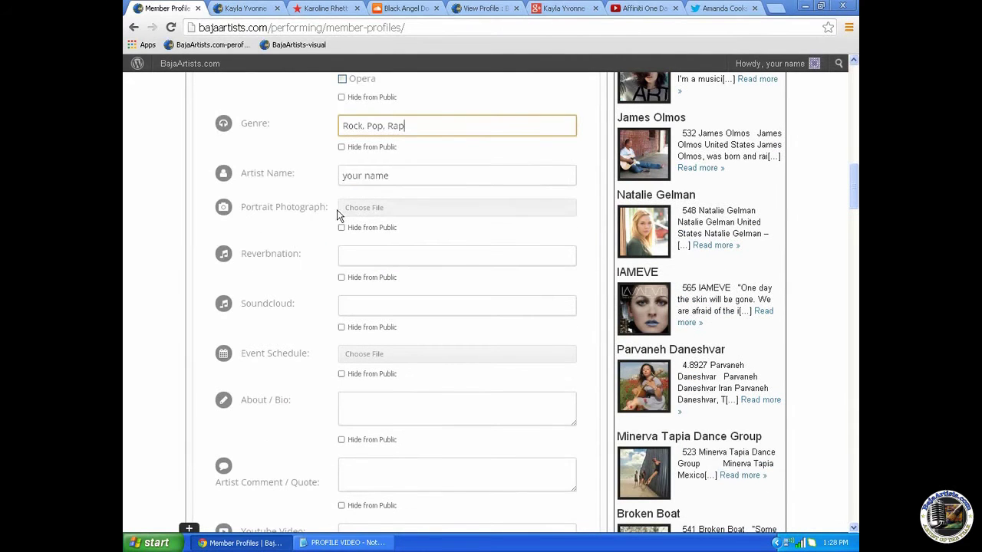
pyautogui.click(363, 211)
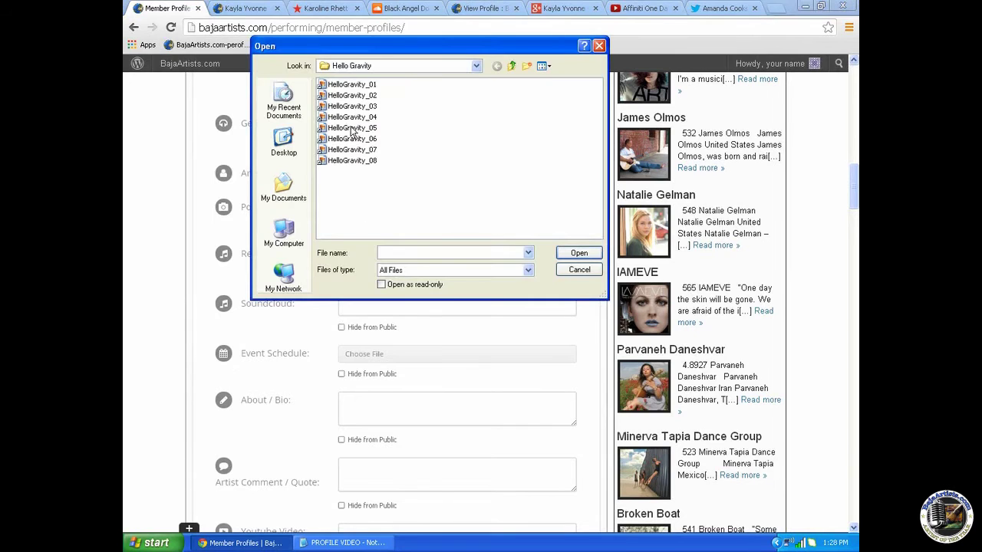
pyautogui.click(543, 66)
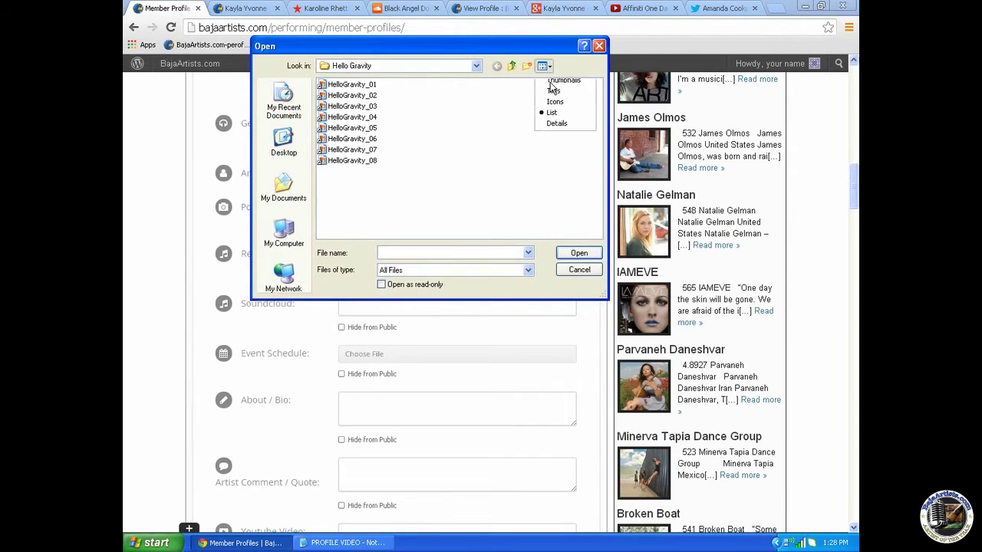
pyautogui.click(556, 79)
pyautogui.moveTo(595, 131); pyautogui.dragTo(596, 193)
pyautogui.click(366, 115)
pyautogui.click(578, 253)
# Get the HTML5 player widget's embed code for the song "I'm the Melody" on the artist's ReverbNation page and close the widget window.
pyautogui.click(358, 253)
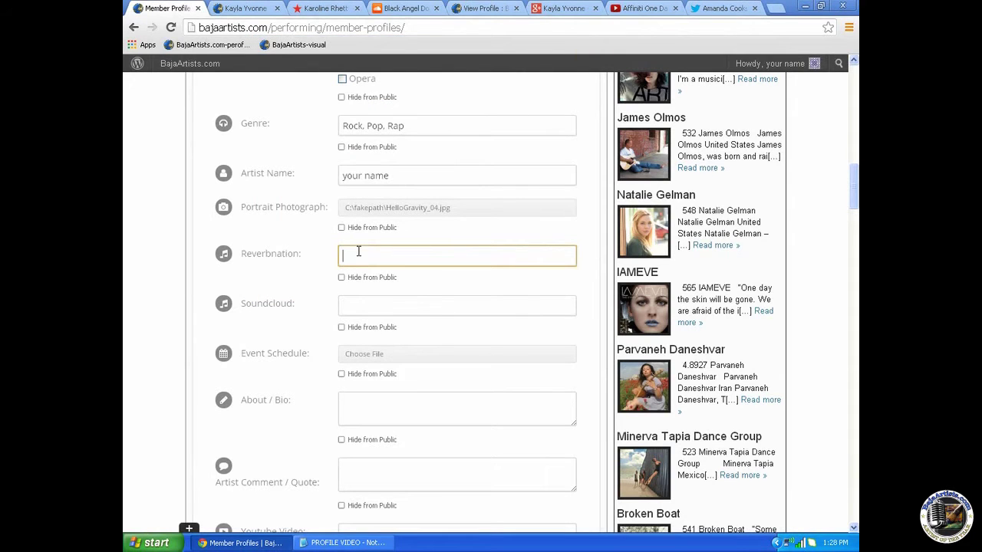
pyautogui.click(323, 9)
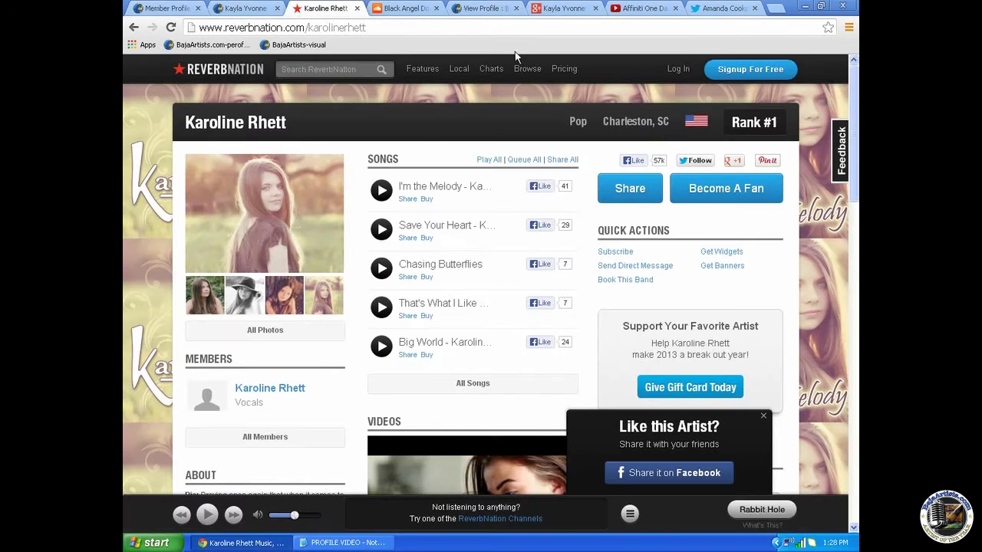
pyautogui.click(406, 200)
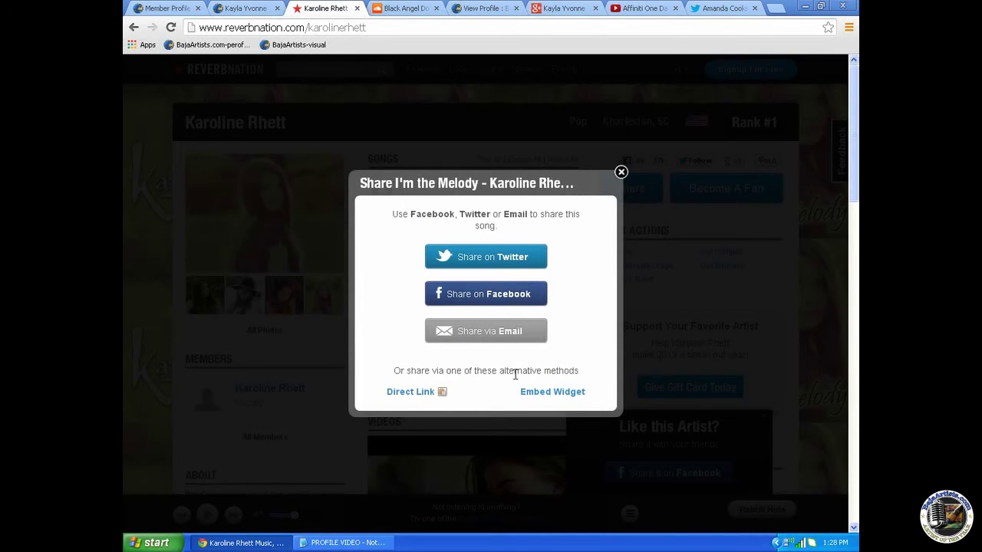
pyautogui.click(537, 393)
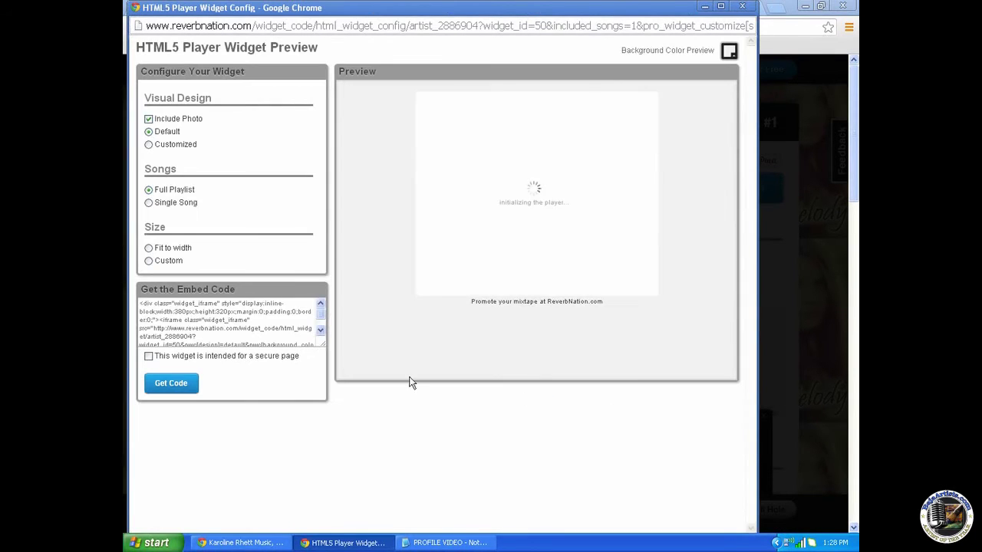
pyautogui.click(274, 337)
pyautogui.click(171, 386)
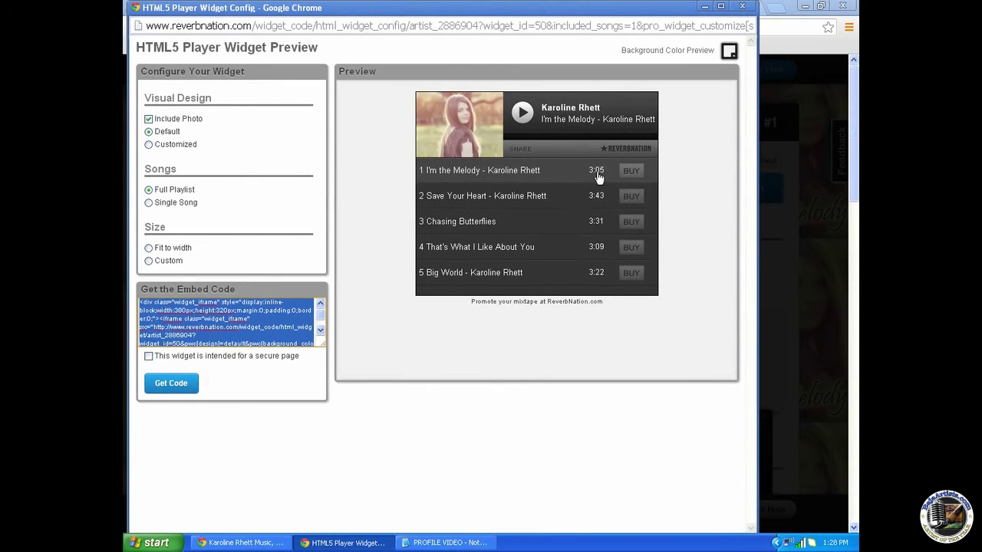
pyautogui.click(742, 7)
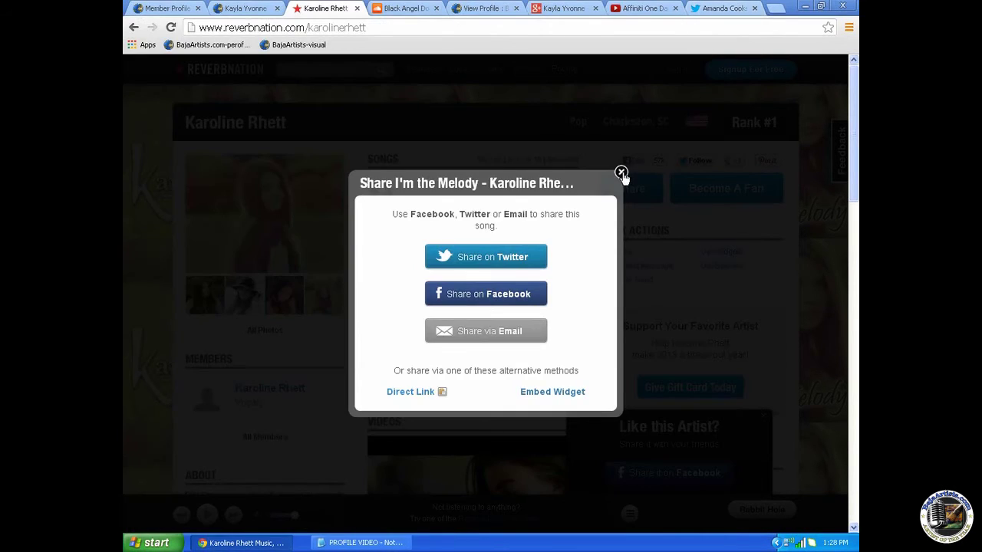
# Close the ReverbNation share window and paste the copied player embed code into the member profile's Reverbnation field.
pyautogui.click(621, 171)
pyautogui.click(179, 9)
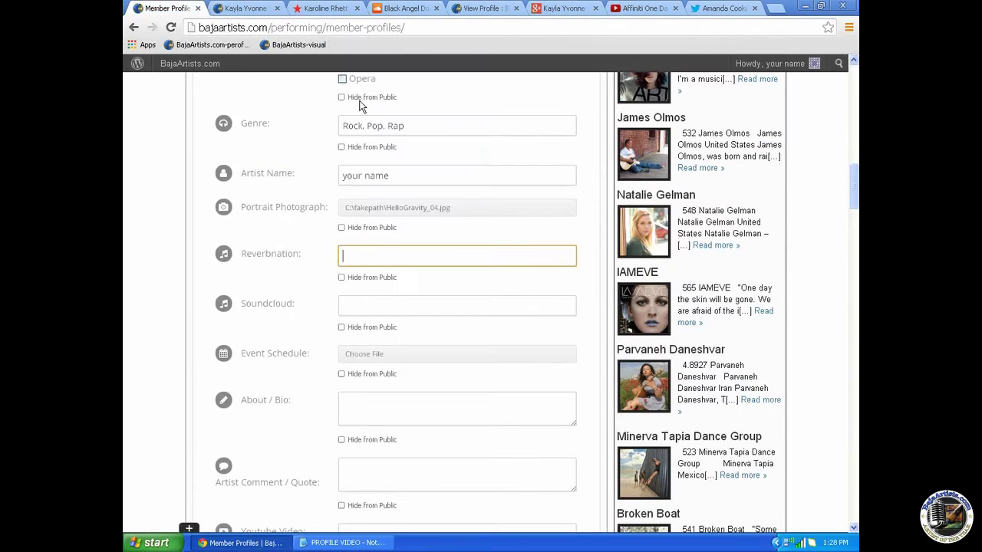
pyautogui.rightClick(369, 254)
pyautogui.click(402, 324)
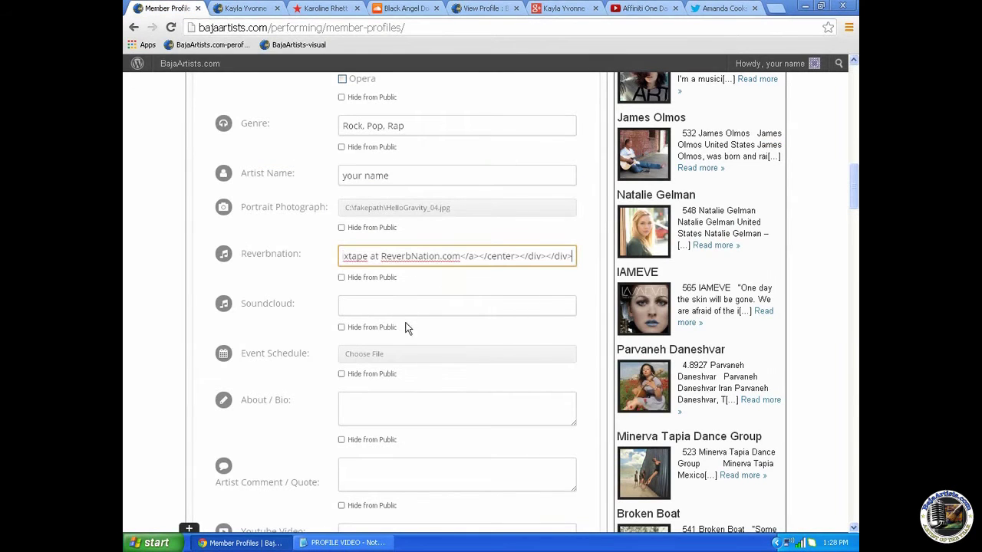
pyautogui.click(365, 304)
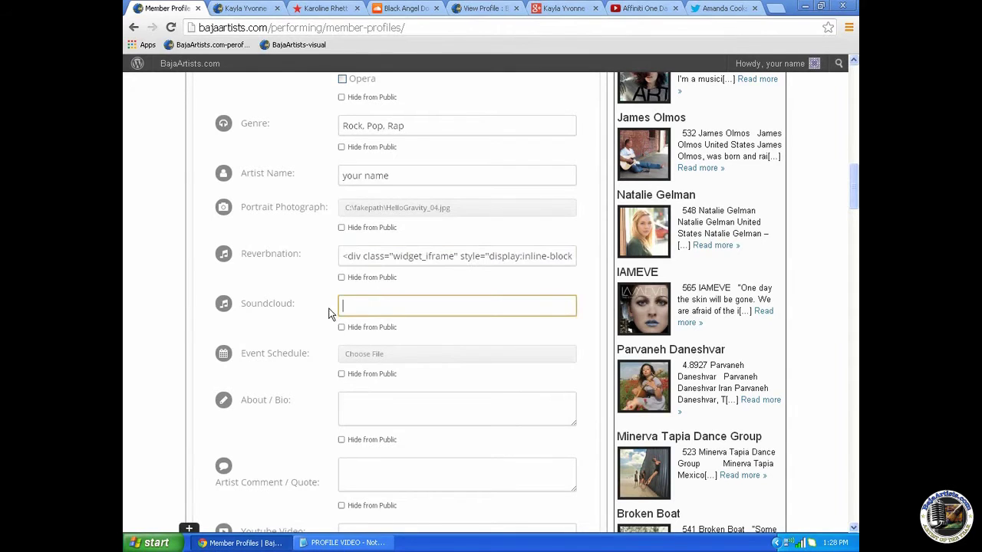
pyautogui.click(405, 9)
pyautogui.click(493, 223)
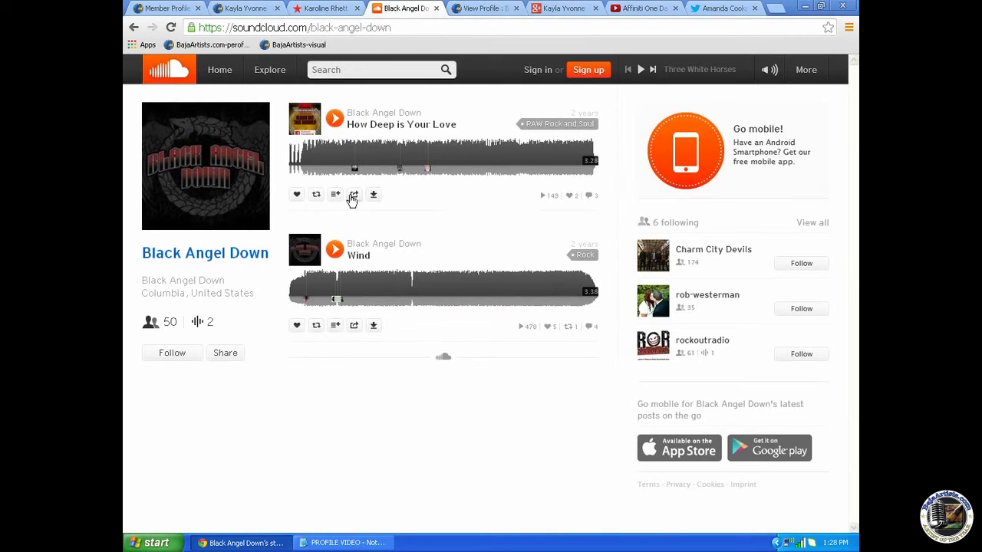
pyautogui.click(352, 196)
pyautogui.click(227, 354)
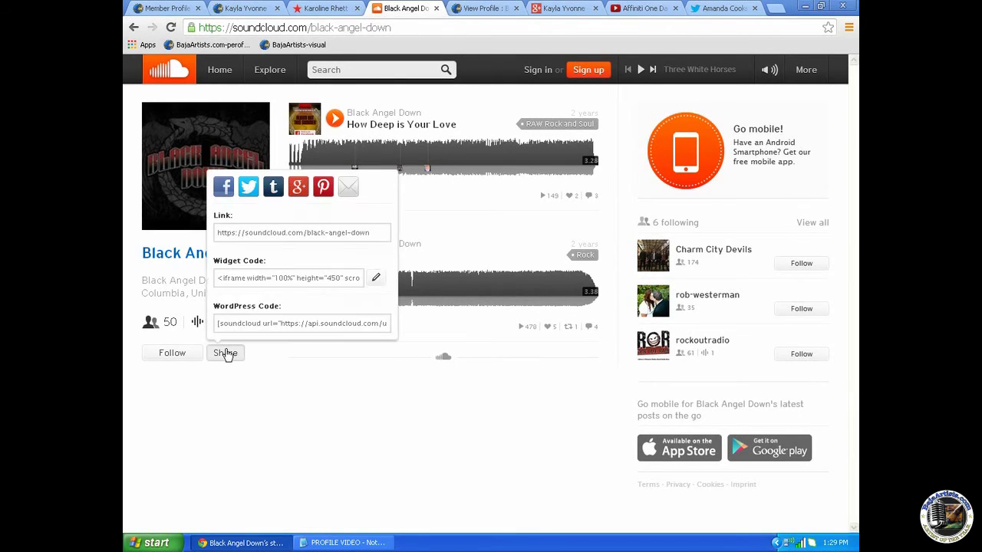
pyautogui.click(269, 276)
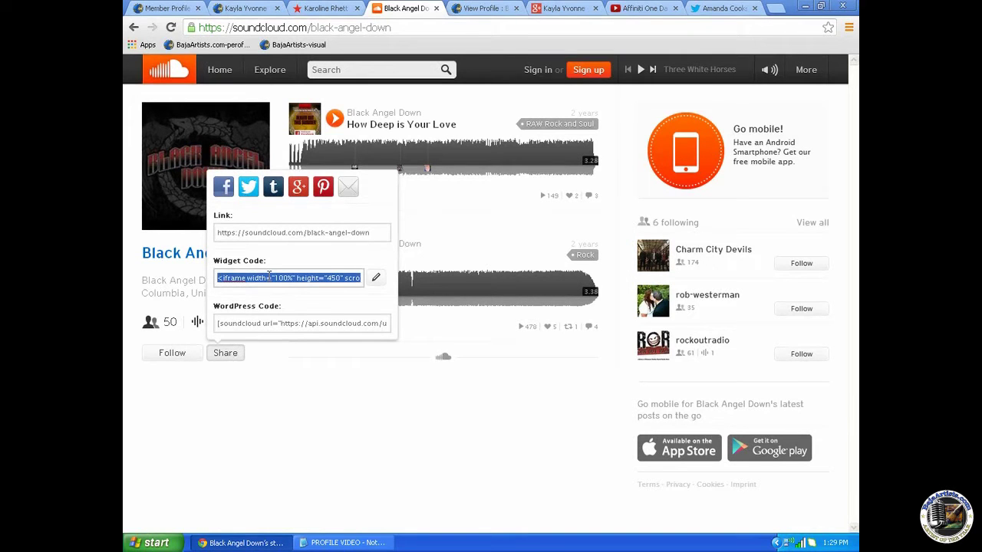
pyautogui.click(376, 278)
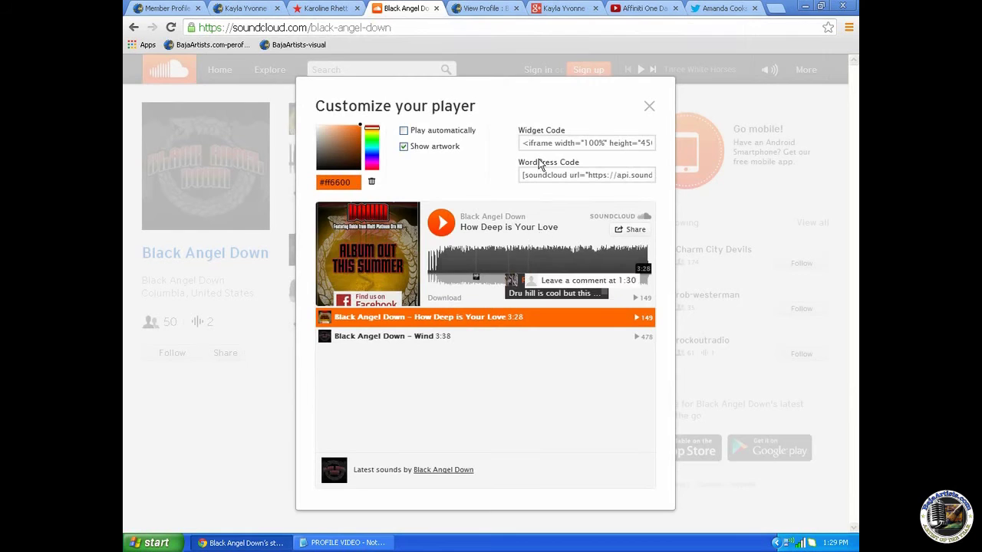
# Set the SoundCloud player colour to #222222 and copy the customized player's widget code.
pyautogui.doubleClick(324, 182)
pyautogui.write('222222')
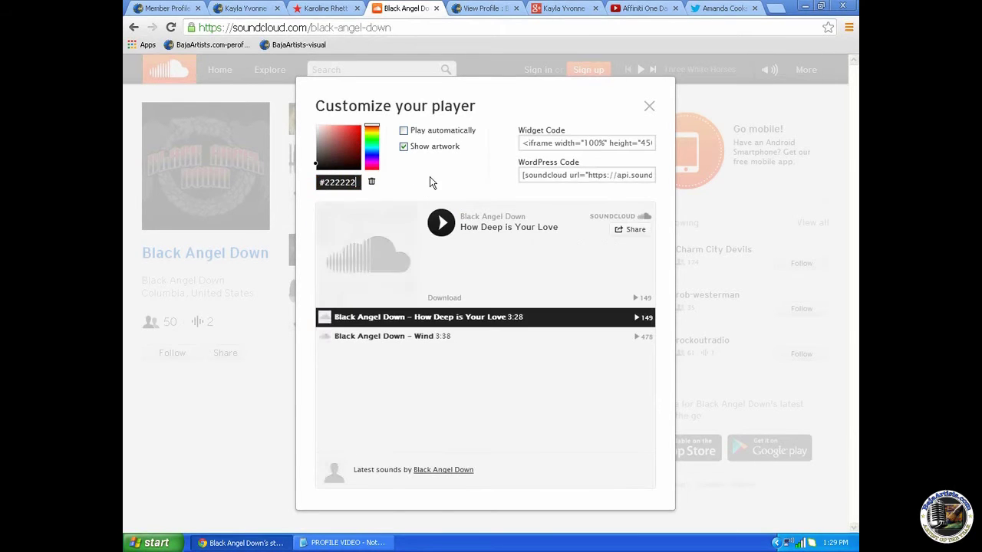
pyautogui.click(568, 143)
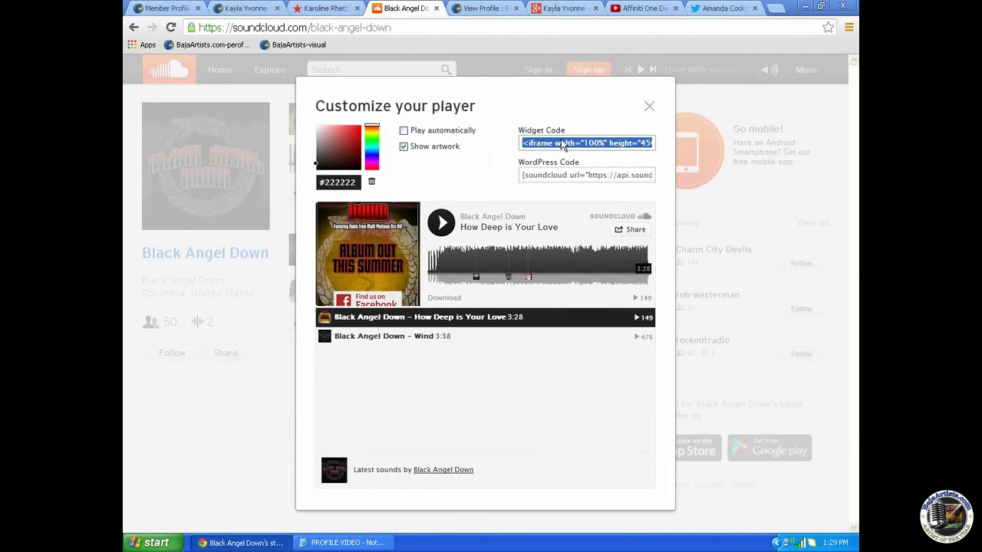
pyautogui.rightClick(564, 141)
pyautogui.click(591, 196)
# Return to the member profile form and paste the SoundCloud widget code into the Soundcloud field.
pyautogui.click(386, 74)
pyautogui.click(170, 9)
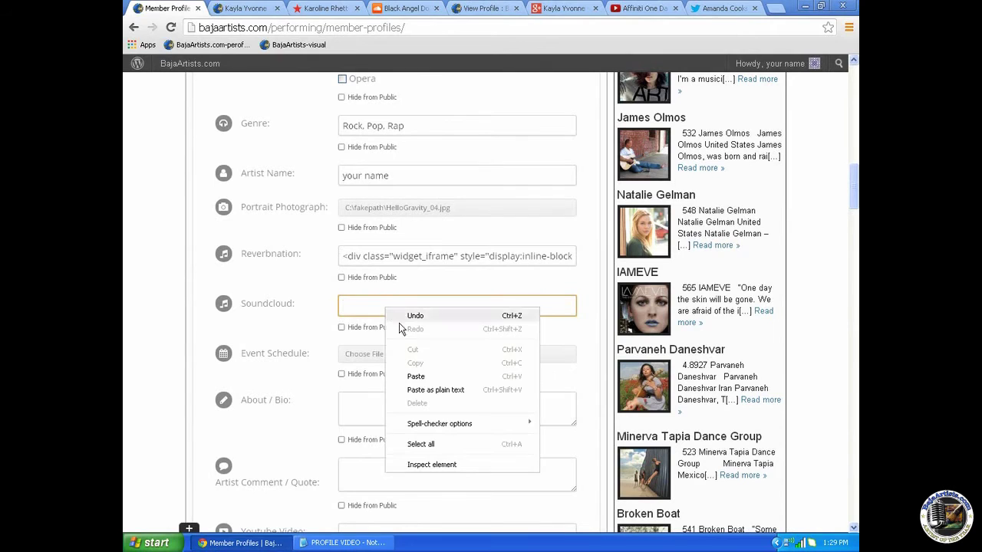
pyautogui.click(415, 376)
# Copy the full Biography text from the PROFILE VIDEO Notepad file into the profile's About / Bio field.
pyautogui.scroll(-2, 319, 327)
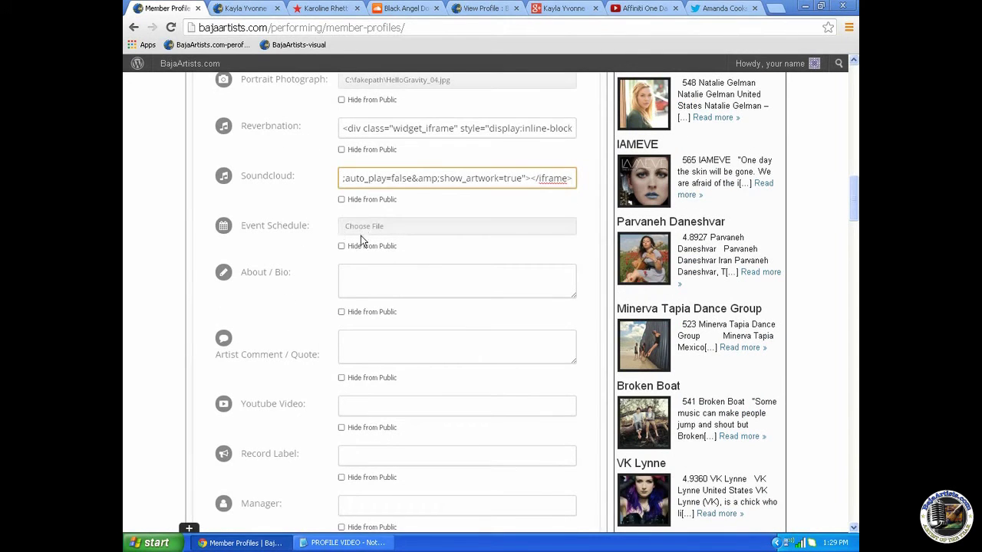
pyautogui.click(356, 275)
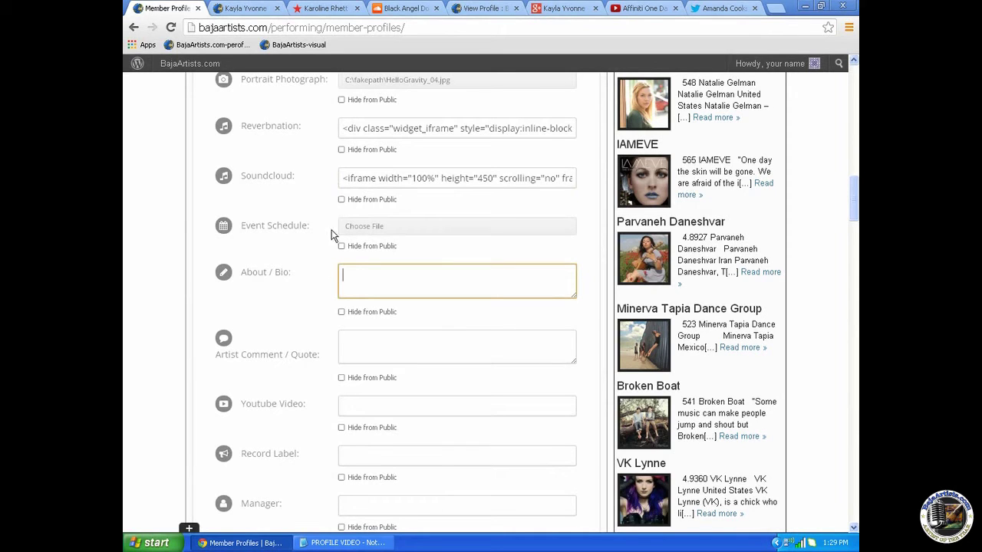
pyautogui.click(351, 543)
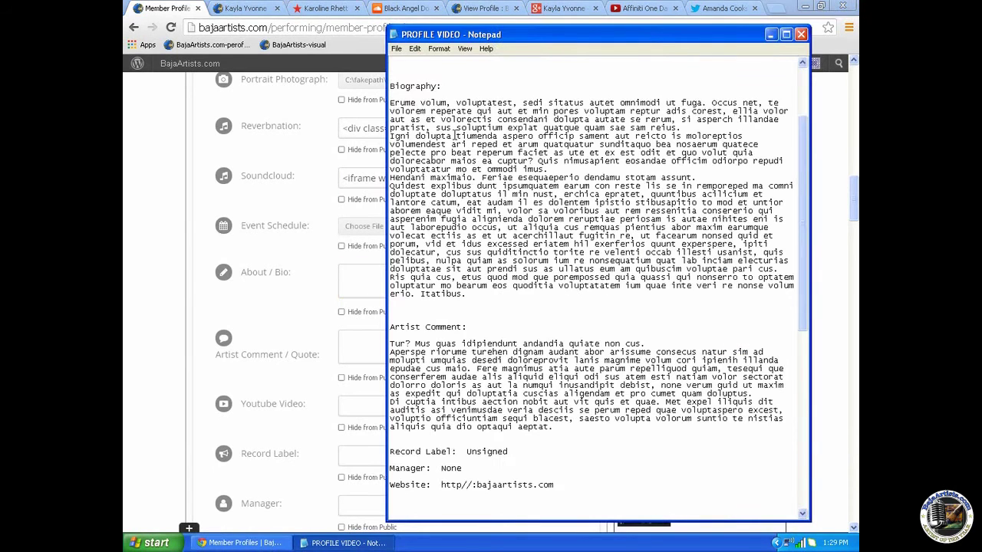
pyautogui.moveTo(390, 102); pyautogui.dragTo(486, 295)
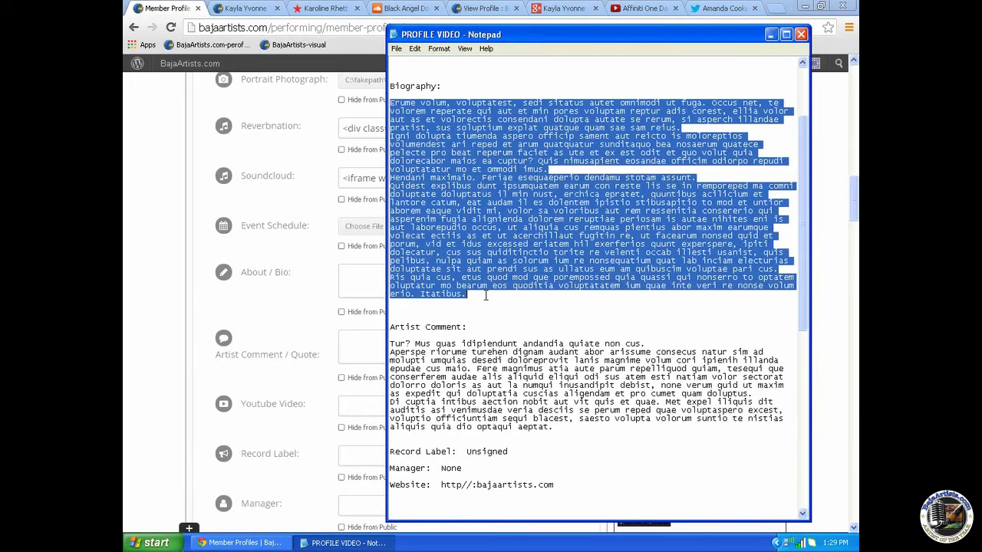
pyautogui.rightClick(489, 177)
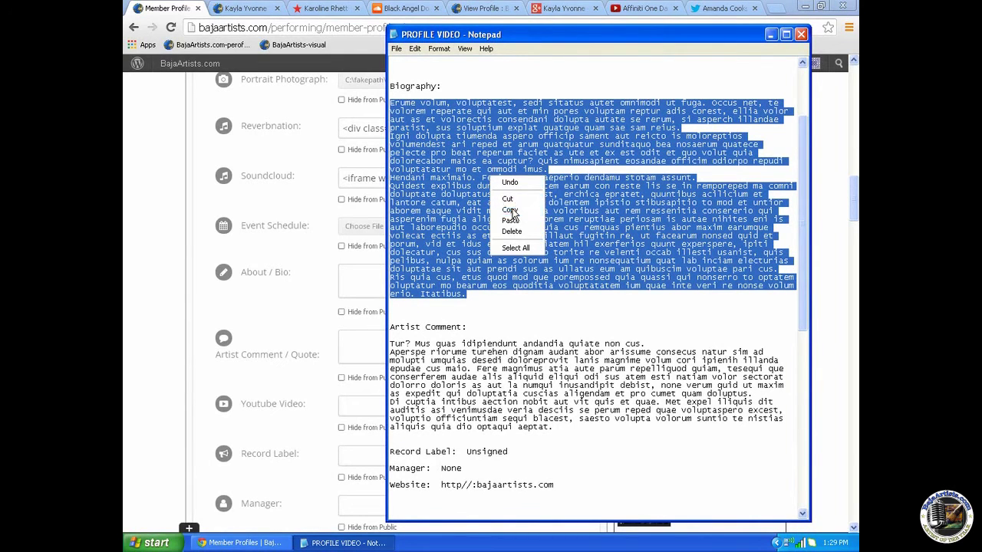
pyautogui.click(508, 210)
pyautogui.click(363, 273)
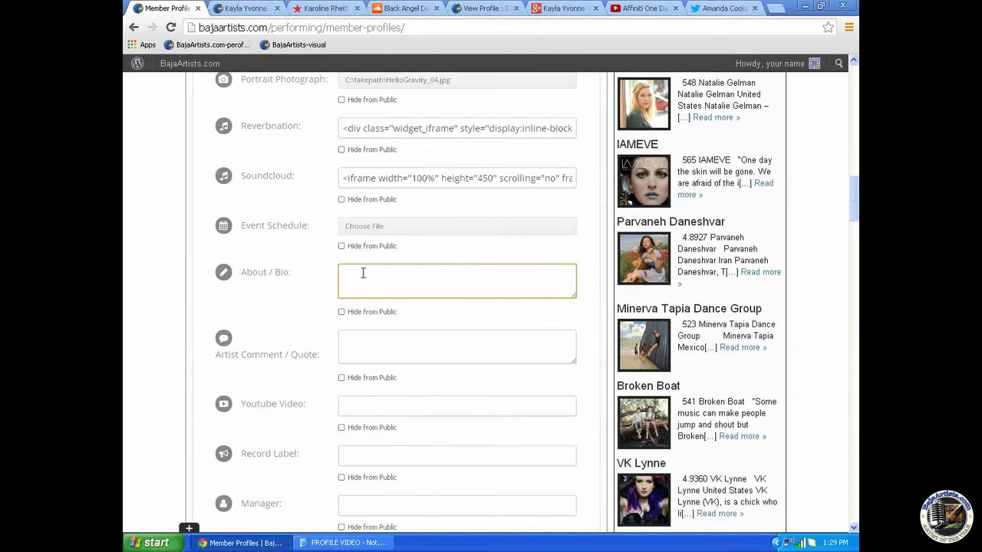
pyautogui.rightClick(363, 273)
pyautogui.click(393, 343)
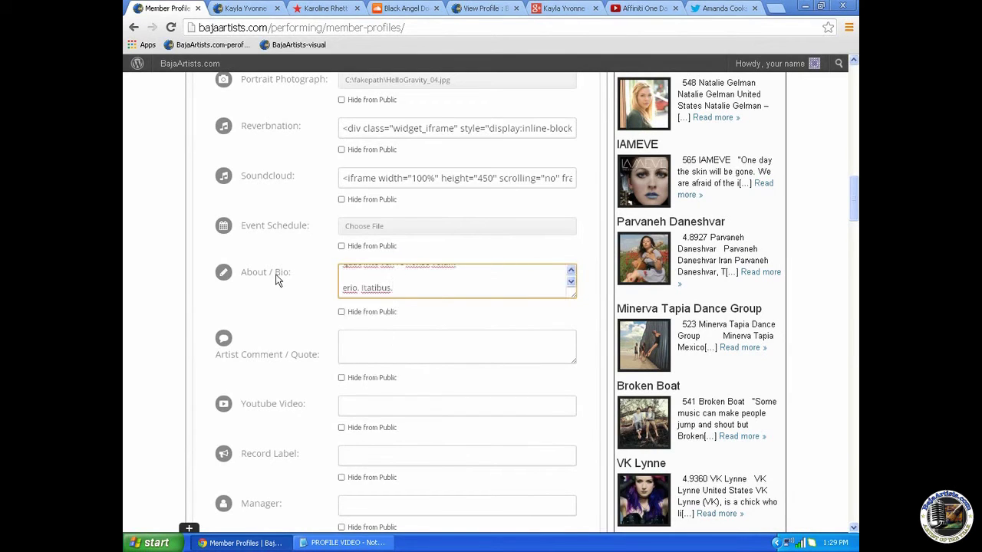
# Copy the Artist Comment text from the PROFILE VIDEO Notepad file into the profile's Artist Comment / Quote field.
pyautogui.scroll(-3, 291, 280)
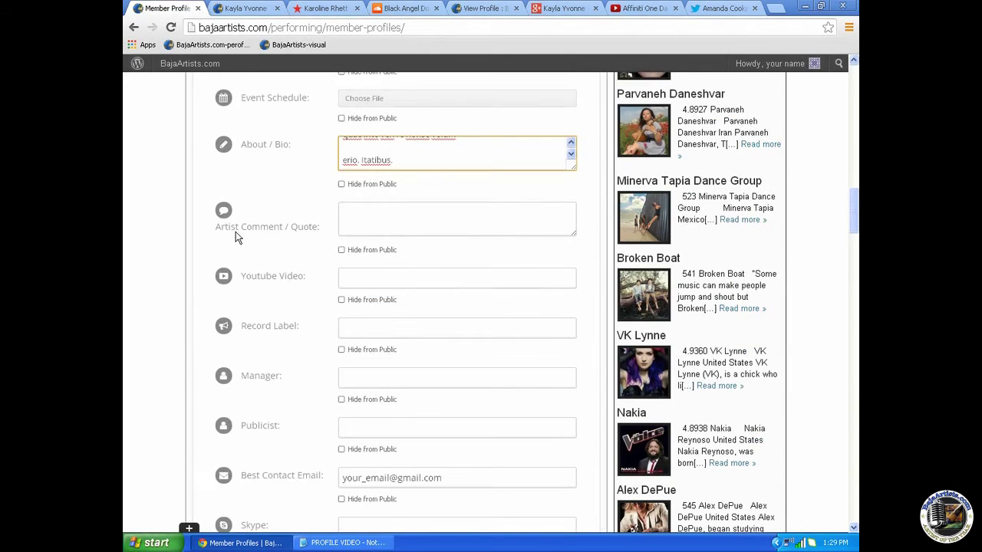
pyautogui.click(349, 215)
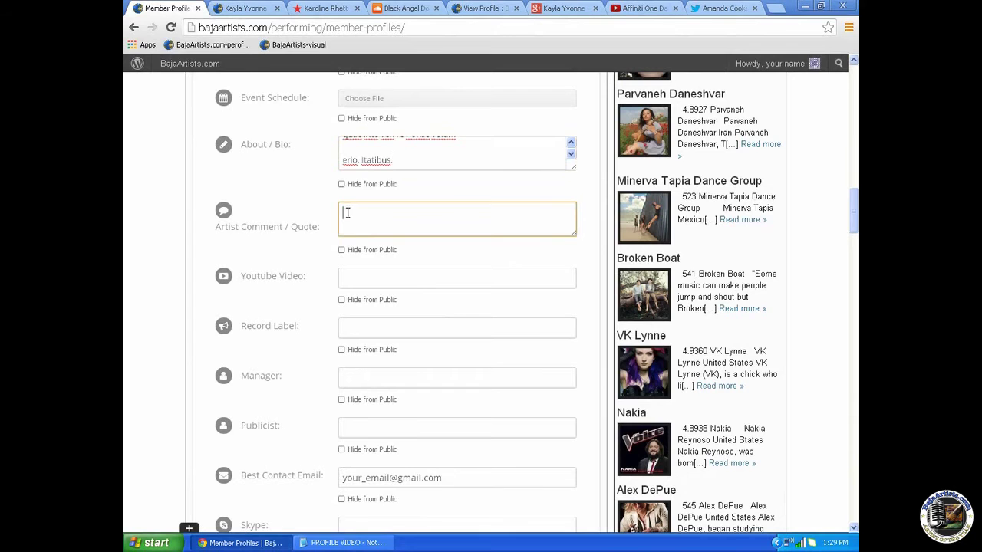
pyautogui.click(342, 542)
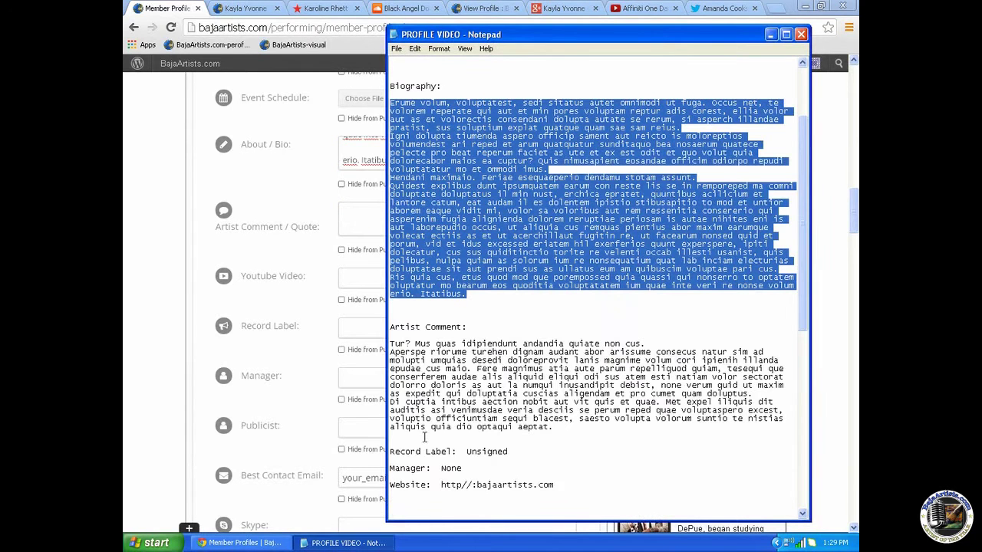
pyautogui.moveTo(391, 344); pyautogui.dragTo(554, 427)
pyautogui.rightClick(476, 393)
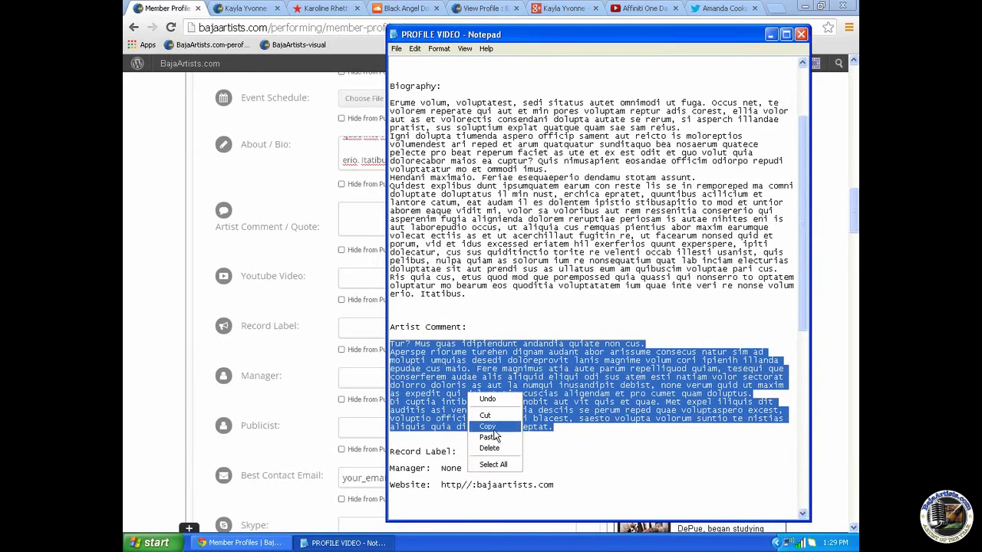
pyautogui.click(489, 426)
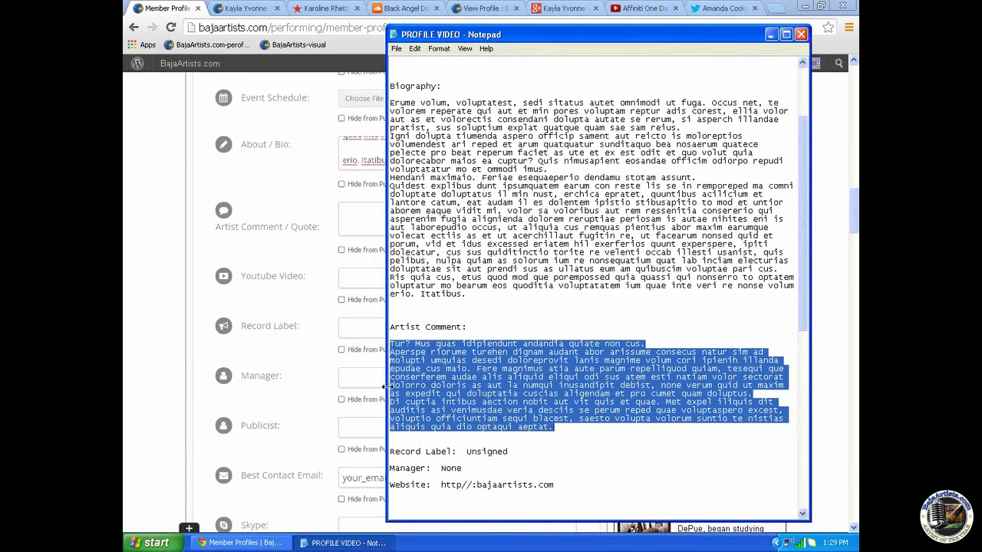
pyautogui.click(343, 209)
pyautogui.rightClick(345, 210)
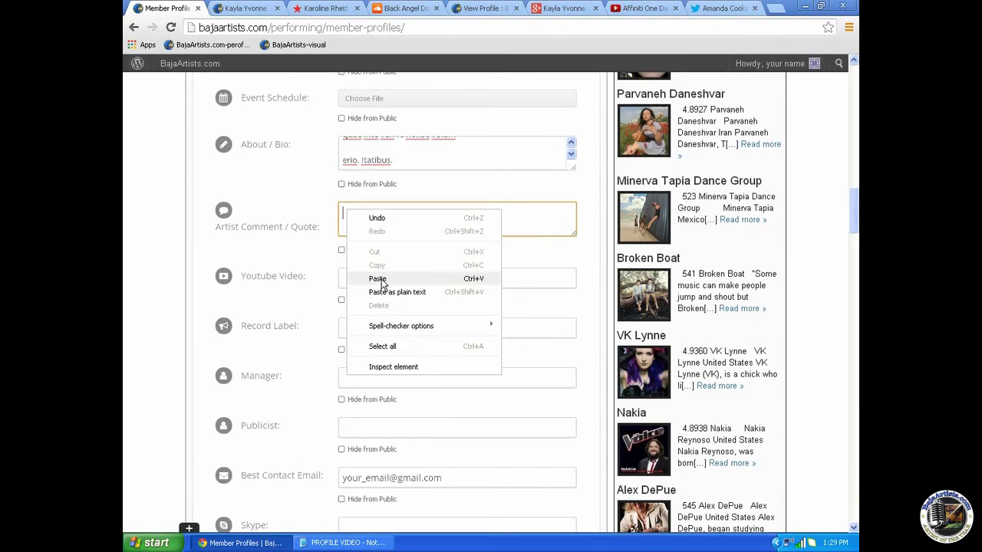
pyautogui.click(381, 279)
# Bring up the share embed code of the "Affiniti One Day" video on YouTube for the profile's Youtube Video field.
pyautogui.click(342, 279)
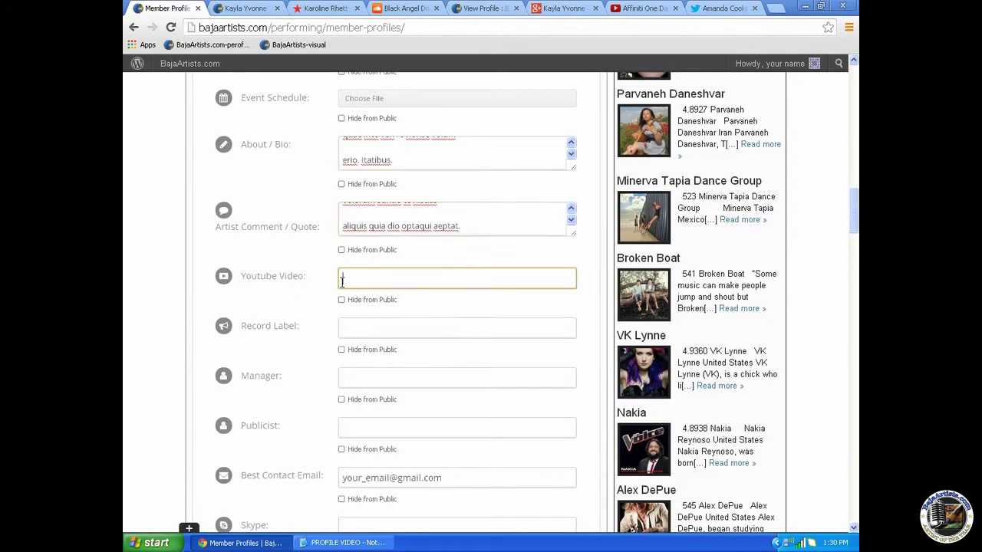
pyautogui.click(643, 8)
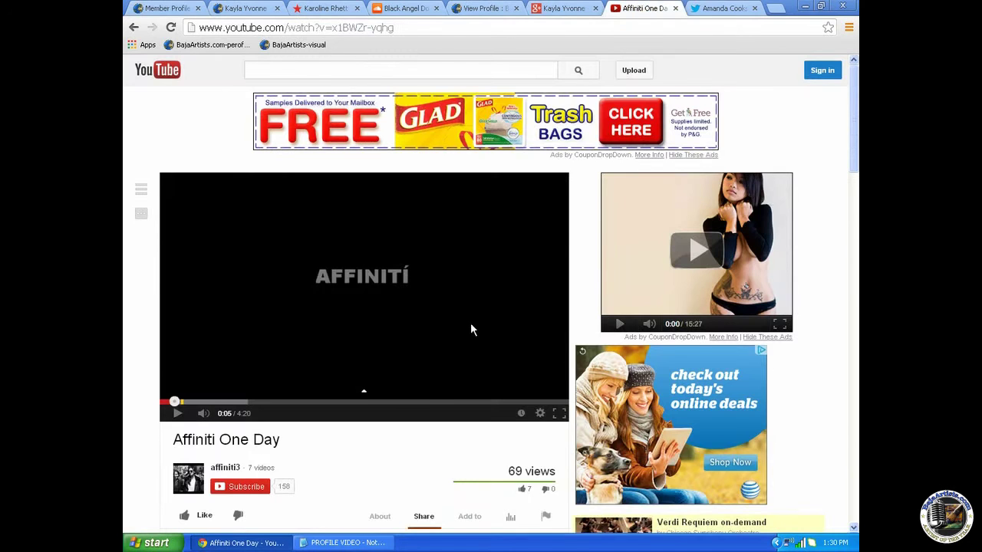
pyautogui.scroll(-3, 470, 330)
pyautogui.click(366, 324)
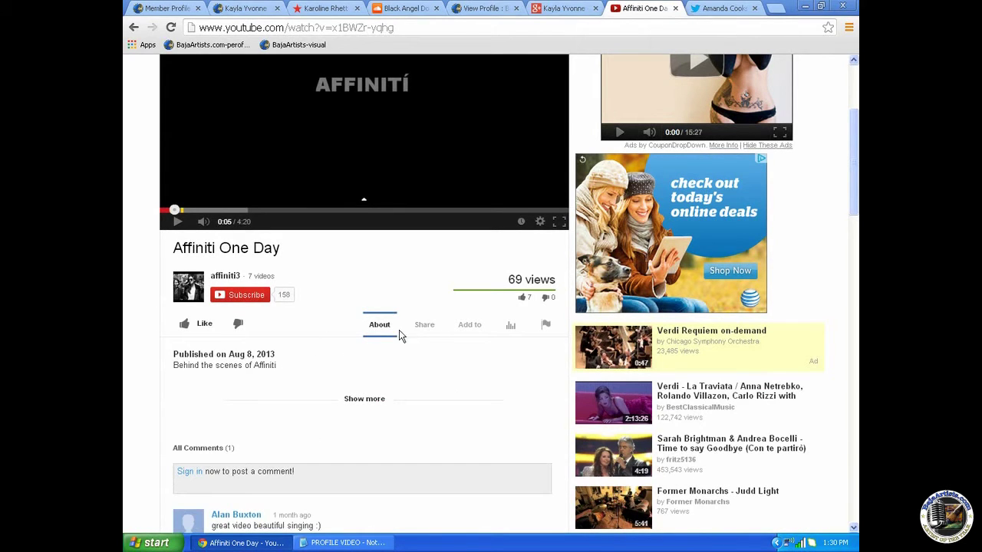
pyautogui.click(427, 326)
pyautogui.click(278, 363)
pyautogui.click(278, 365)
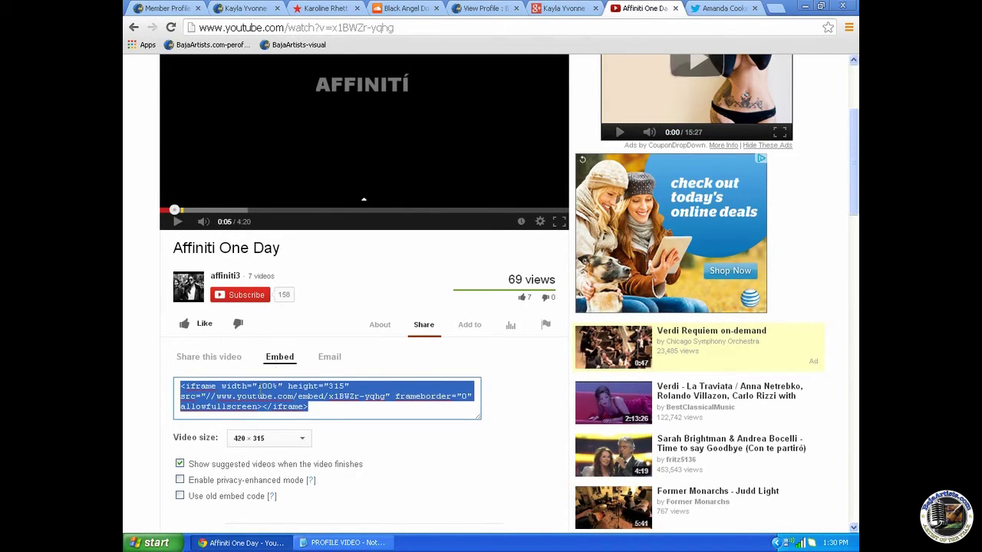
# Copy the video's entire embed code with the width at 100% and paste it into the profile's Youtube Video field.
pyautogui.click(260, 386)
pyautogui.moveTo(256, 387); pyautogui.dragTo(269, 387)
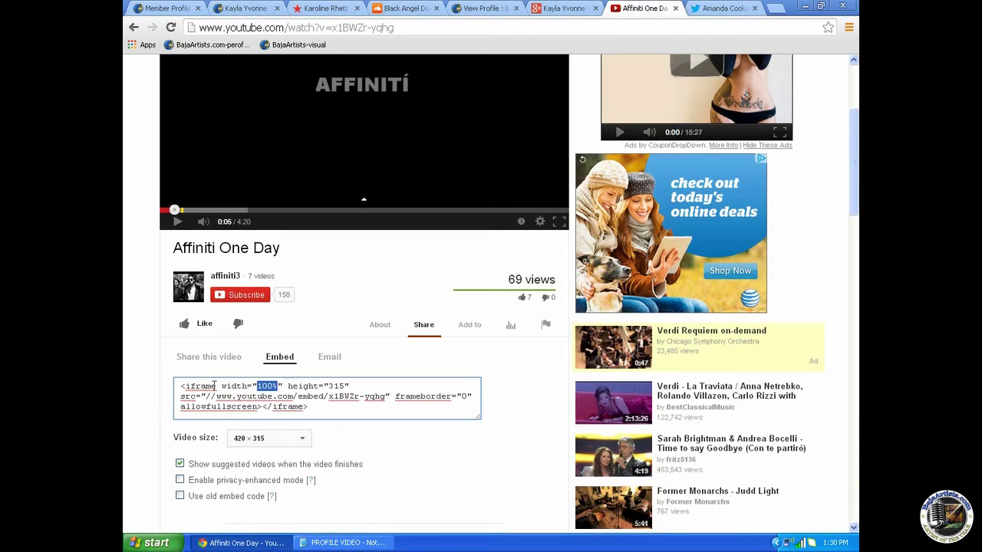
pyautogui.moveTo(177, 386); pyautogui.dragTo(343, 407)
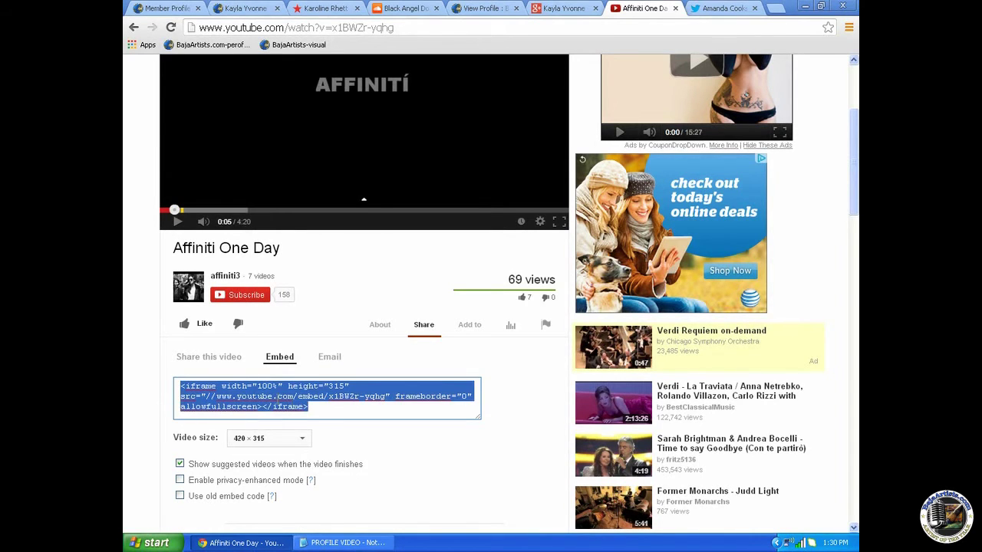
pyautogui.rightClick(276, 400)
pyautogui.click(314, 262)
pyautogui.click(165, 8)
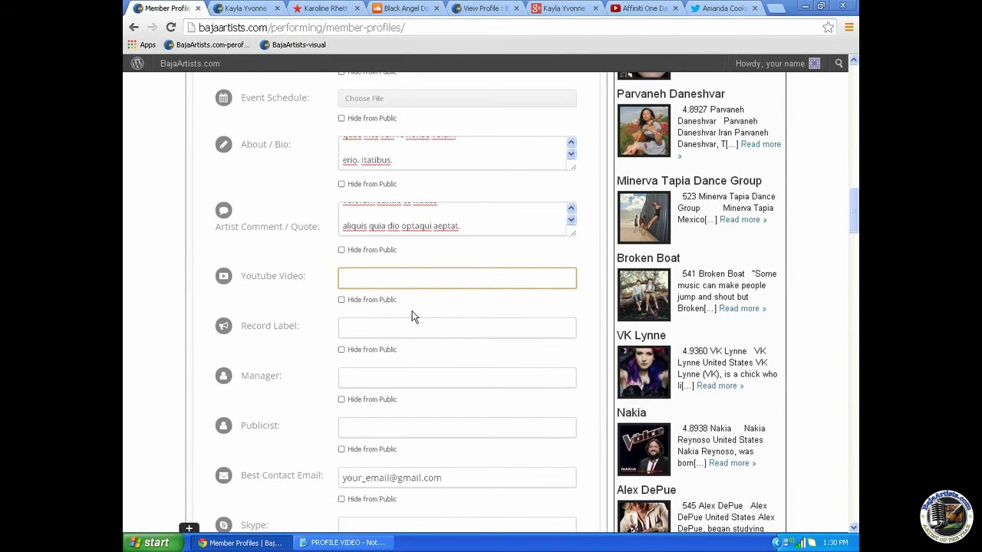
pyautogui.rightClick(383, 280)
pyautogui.click(414, 346)
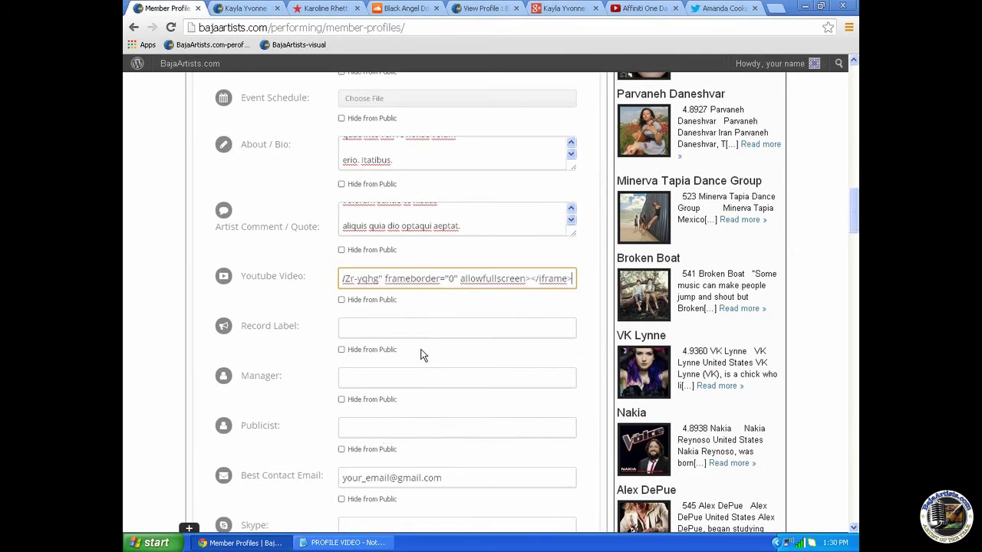
# Set the profile's Record Label to "looking".
pyautogui.click(352, 330)
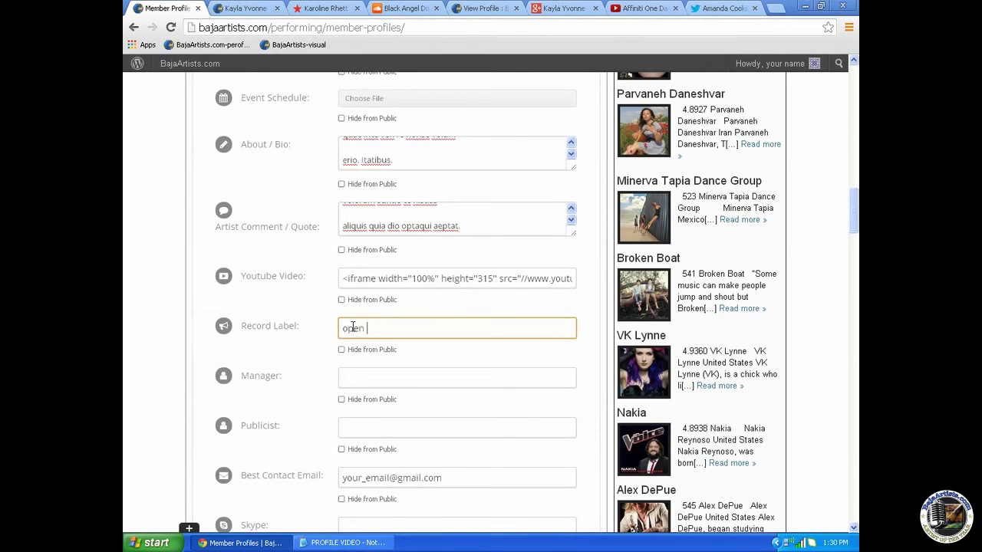
pyautogui.click(396, 377)
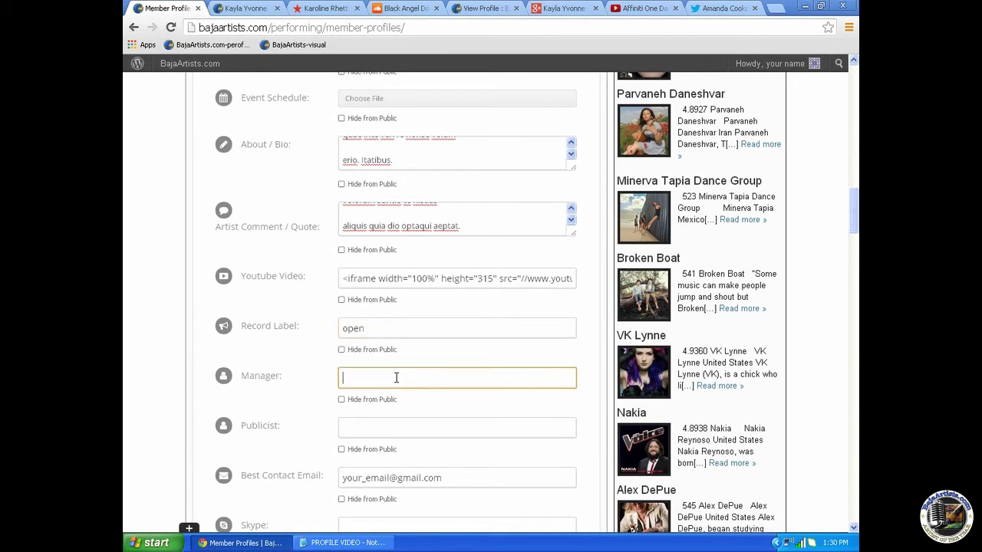
pyautogui.moveTo(372, 329); pyautogui.dragTo(307, 325)
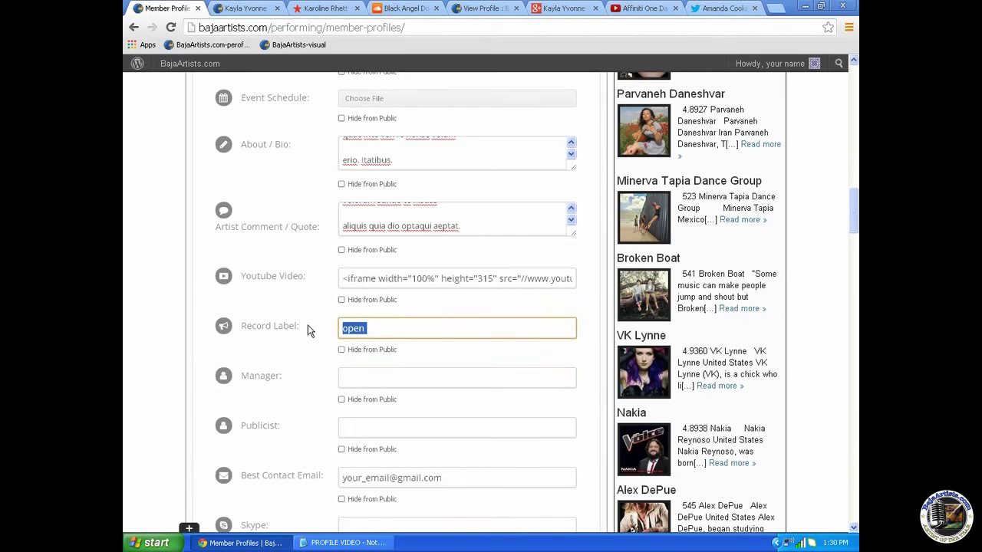
pyautogui.write('lokking')
pyautogui.press('BackSpace')
pyautogui.press('BackSpace')
pyautogui.press('BackSpace')
pyautogui.press('BackSpace')
pyautogui.press('BackSpace')
pyautogui.write('oking')
# Set both the Manager and the Publicist of the profile to "looking".
pyautogui.click(342, 377)
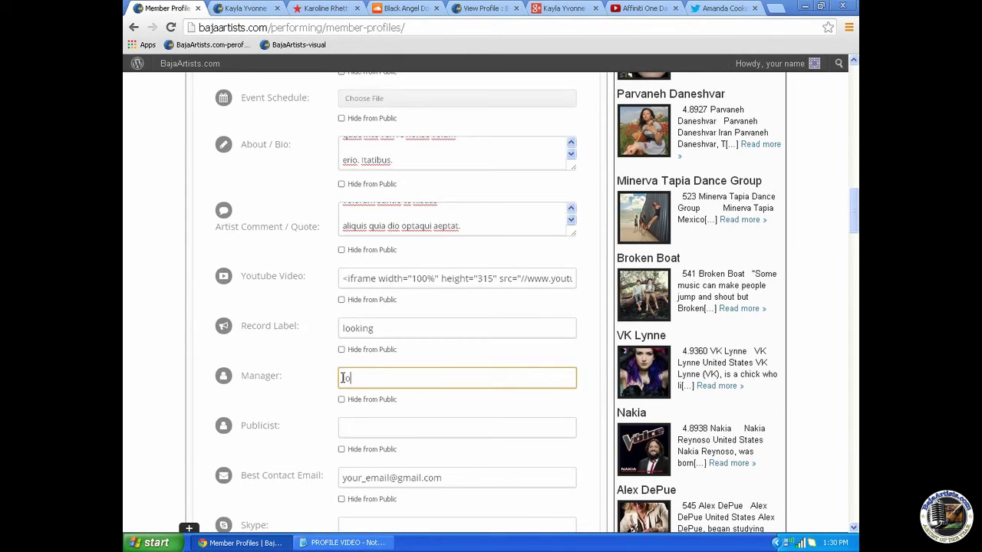
pyautogui.click(359, 425)
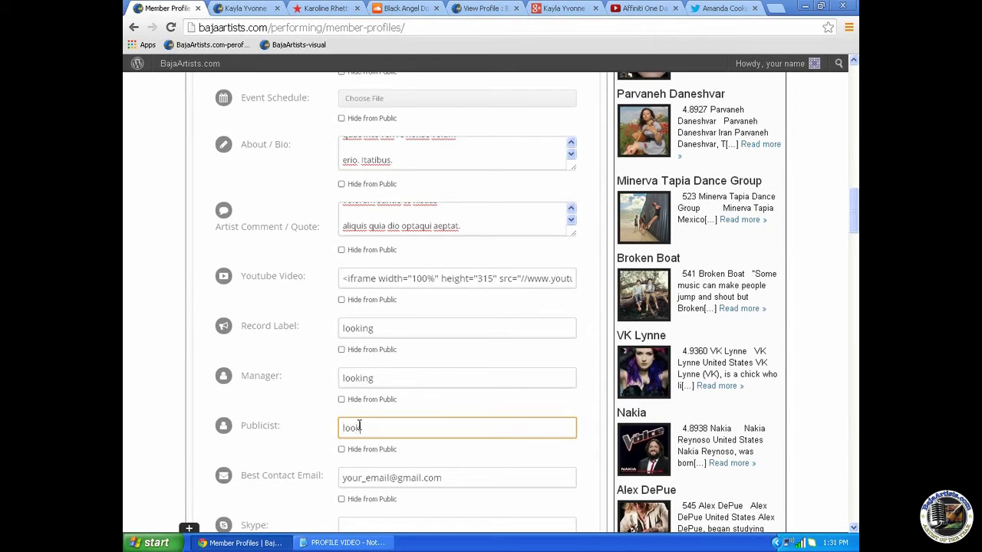
pyautogui.scroll(-3, 359, 425)
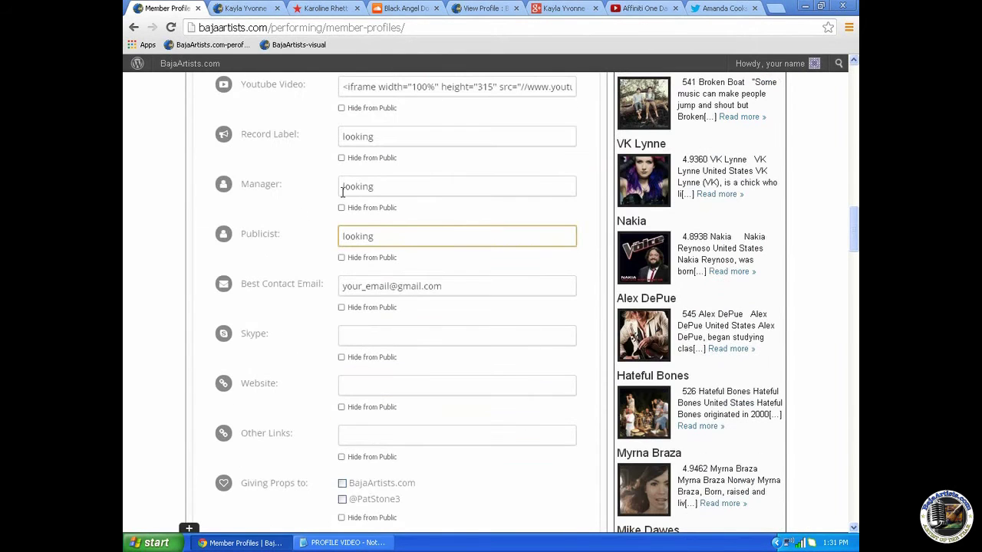
pyautogui.click(350, 339)
pyautogui.scroll(-2, 319, 323)
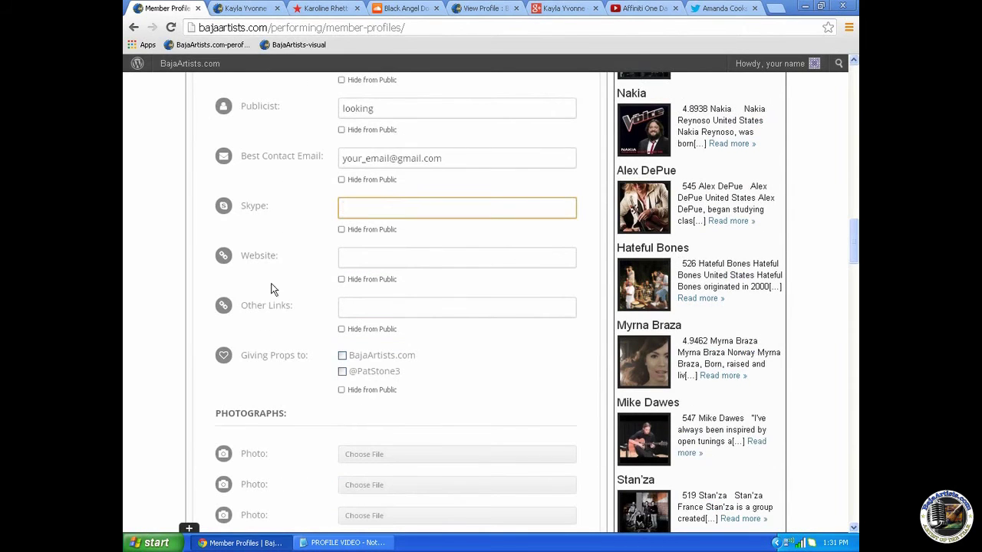
pyautogui.click(349, 258)
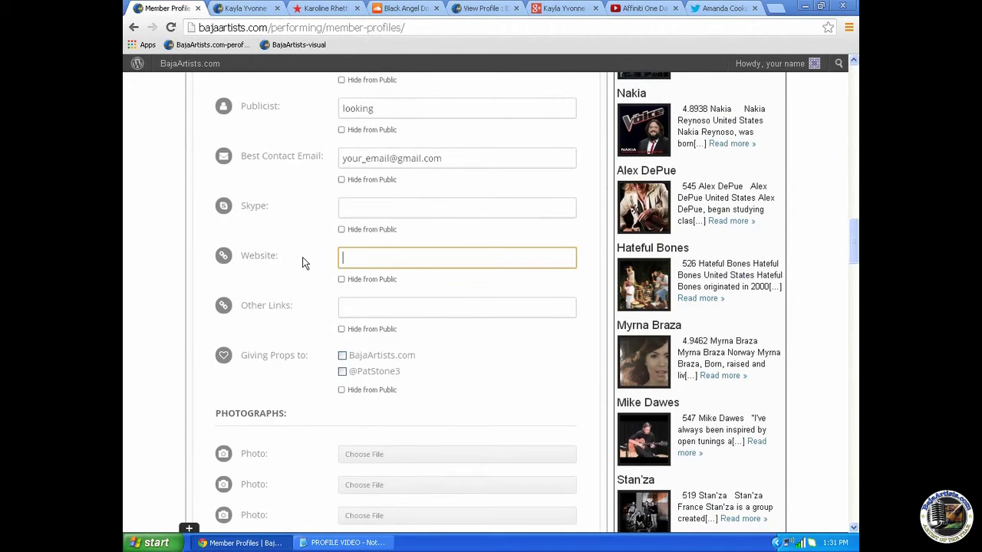
pyautogui.write('add your website here')
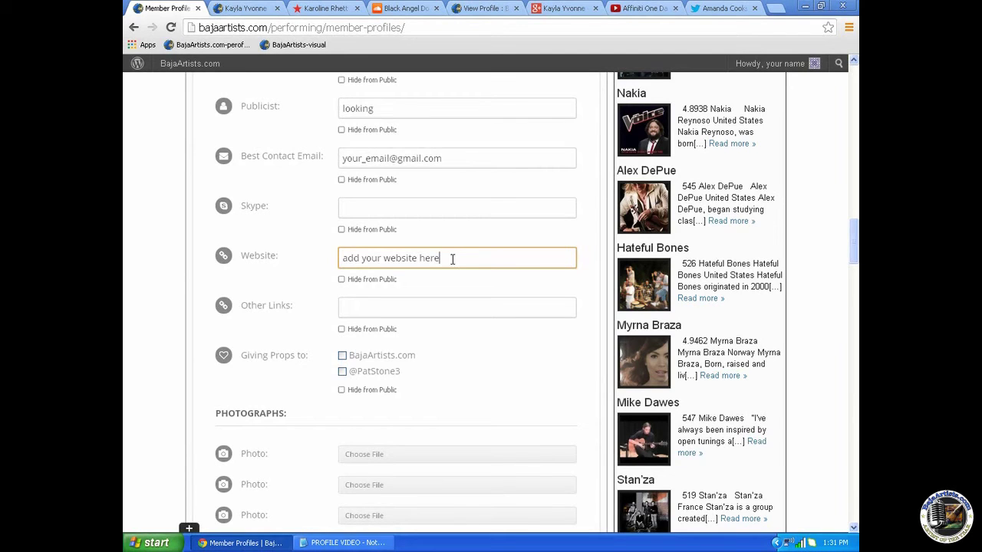
pyautogui.moveTo(451, 260); pyautogui.dragTo(315, 259)
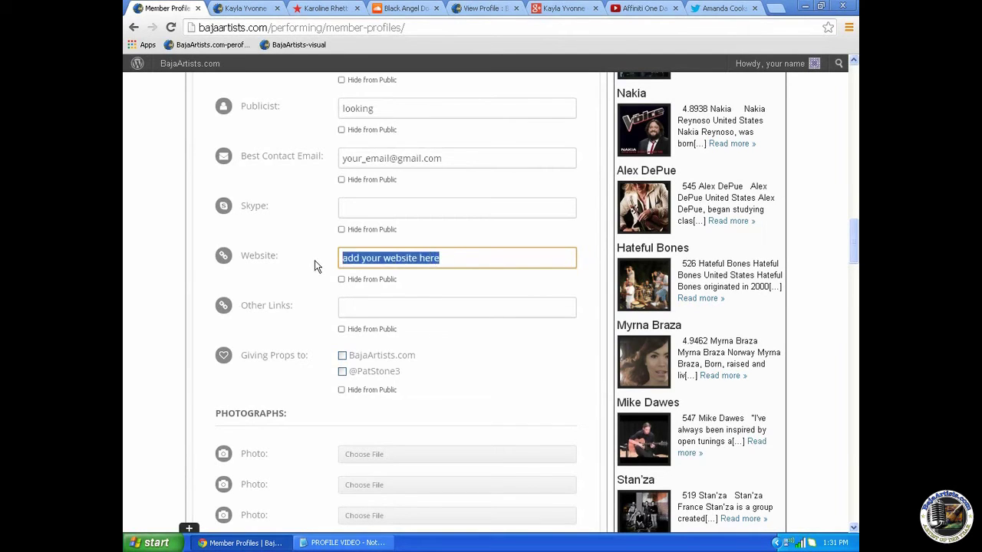
pyautogui.write('www.baj')
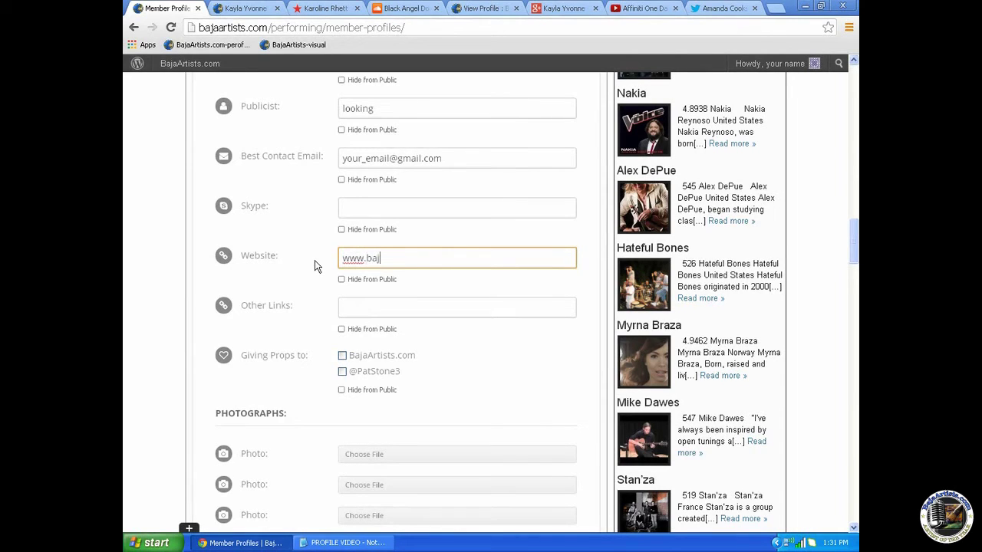
pyautogui.write('aartists.com')
pyautogui.click(355, 307)
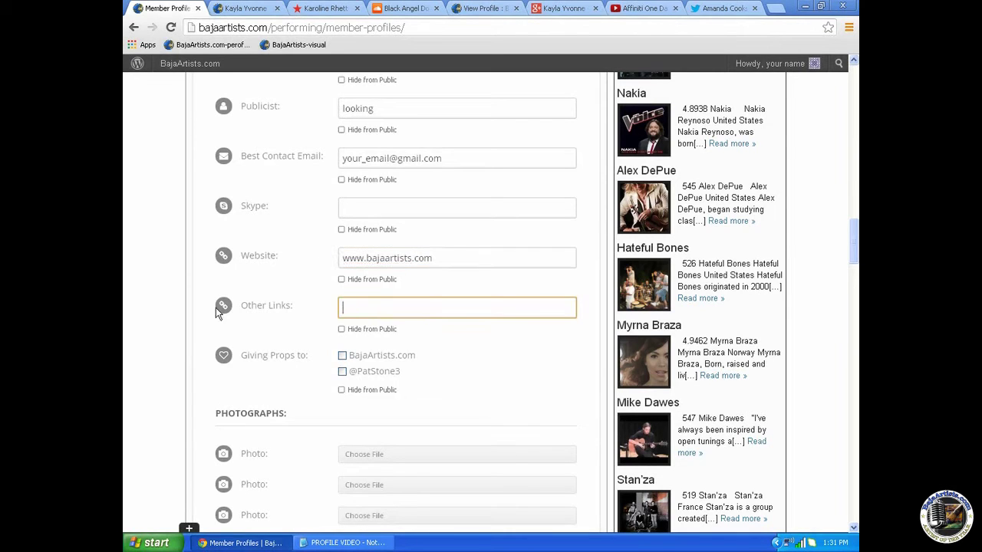
pyautogui.scroll(-2, 278, 309)
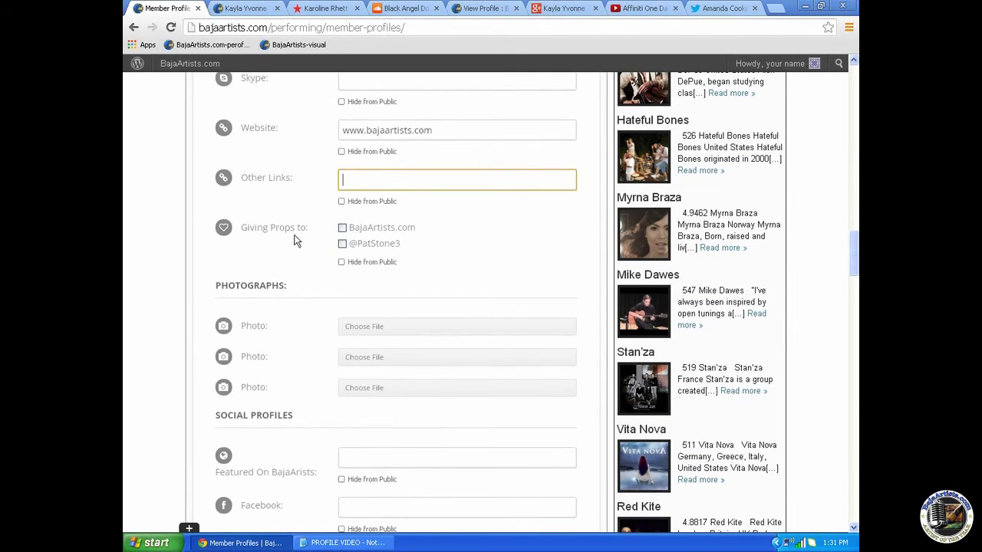
pyautogui.click(342, 229)
pyautogui.click(342, 243)
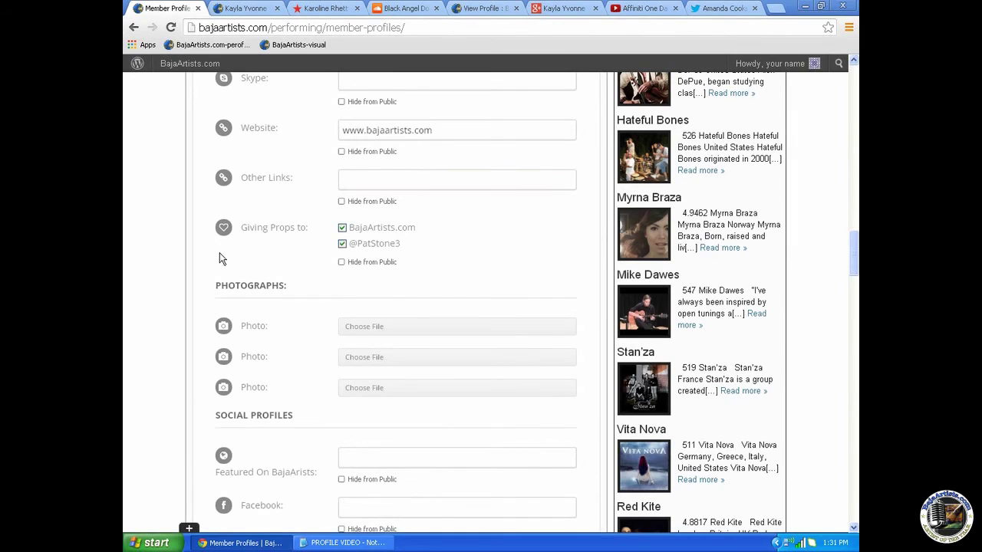
# Add the images HelloGravity_05, HelloGravity_07 and HelloGravity_08 from the Hello Gravity folder to the three Photo fields in order.
pyautogui.scroll(-1, 219, 252)
pyautogui.scroll(-1, 221, 259)
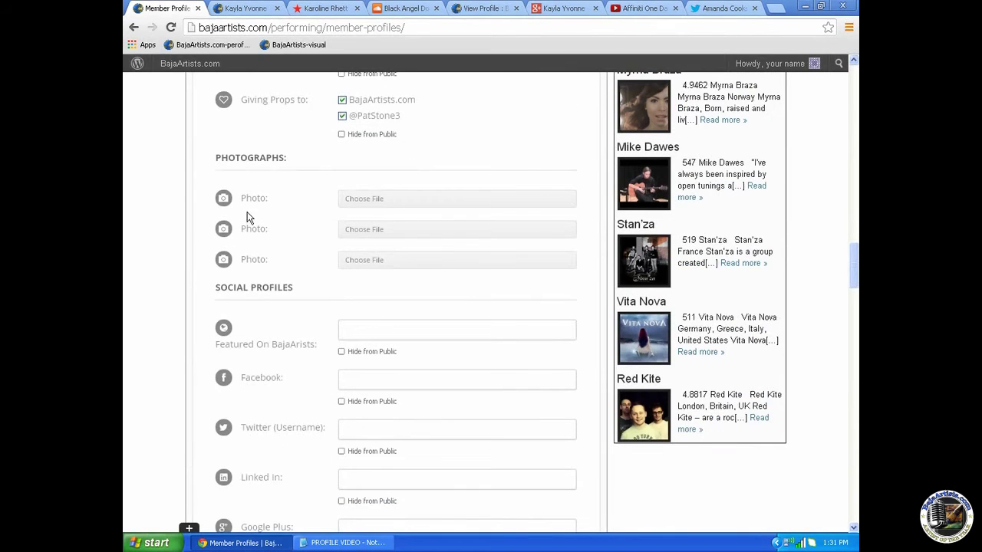
pyautogui.click(382, 200)
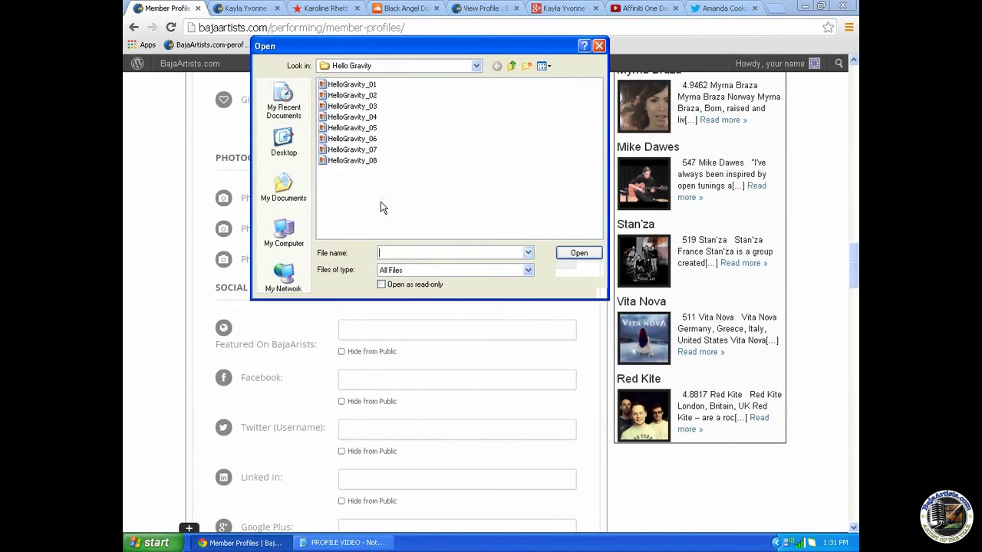
pyautogui.click(354, 127)
pyautogui.click(577, 253)
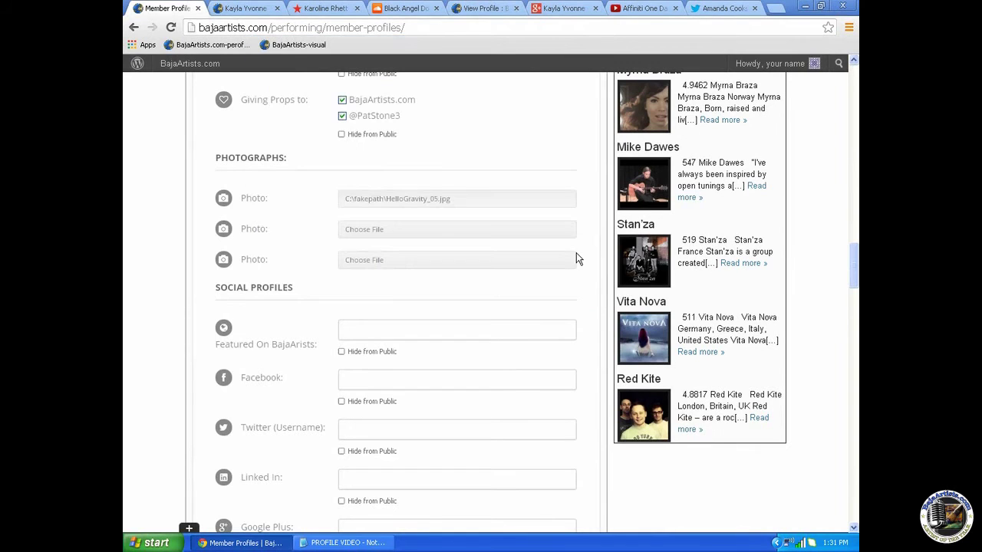
pyautogui.click(365, 228)
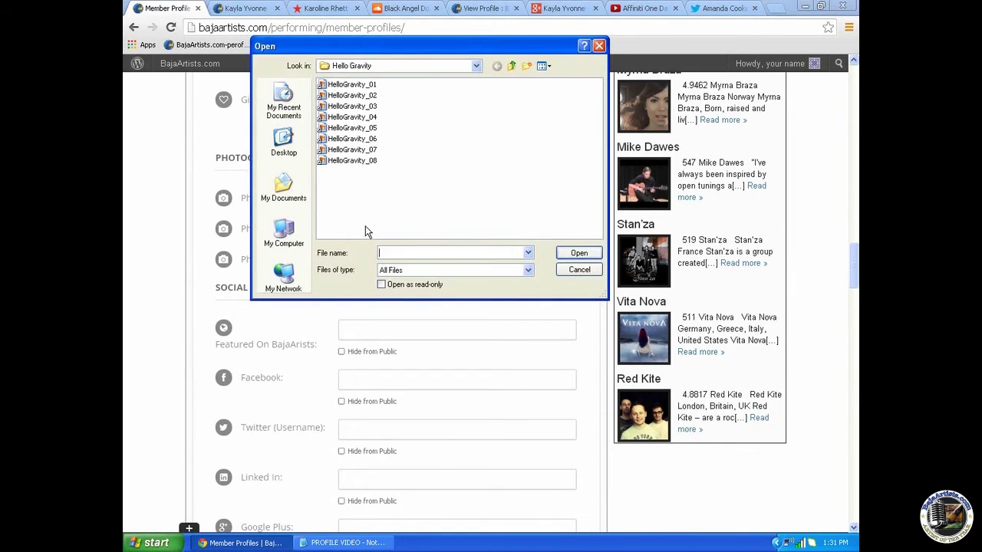
pyautogui.click(352, 150)
pyautogui.click(589, 255)
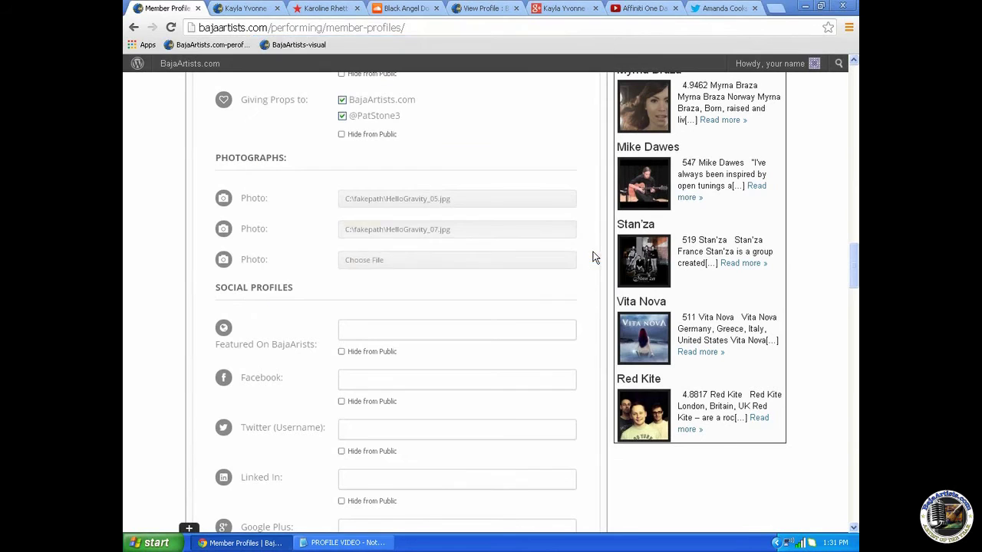
pyautogui.click(369, 263)
pyautogui.click(350, 163)
pyautogui.click(579, 253)
# Copy the web address of the artist's already open BajaArtists feature page for the Featured On BajaArtists field.
pyautogui.scroll(-1, 519, 259)
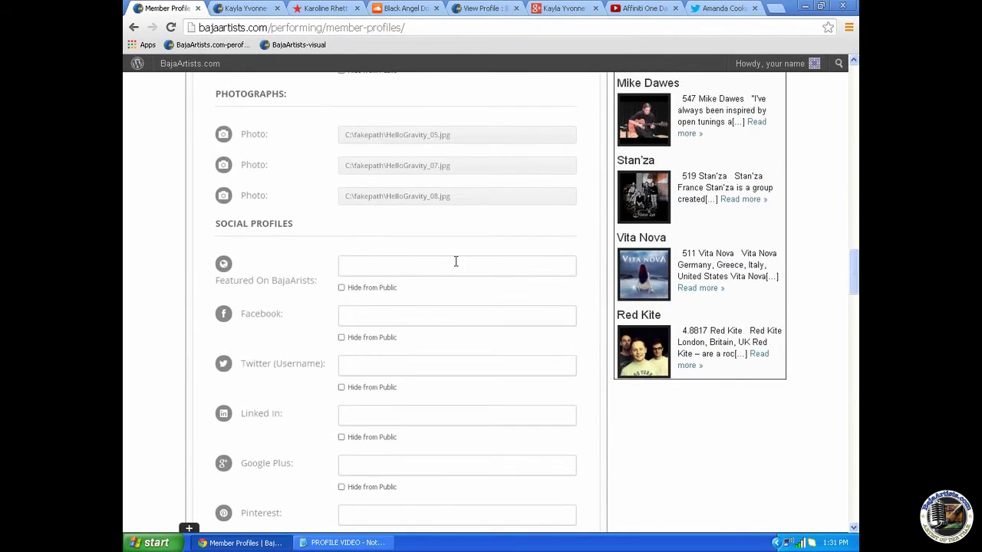
pyautogui.click(350, 268)
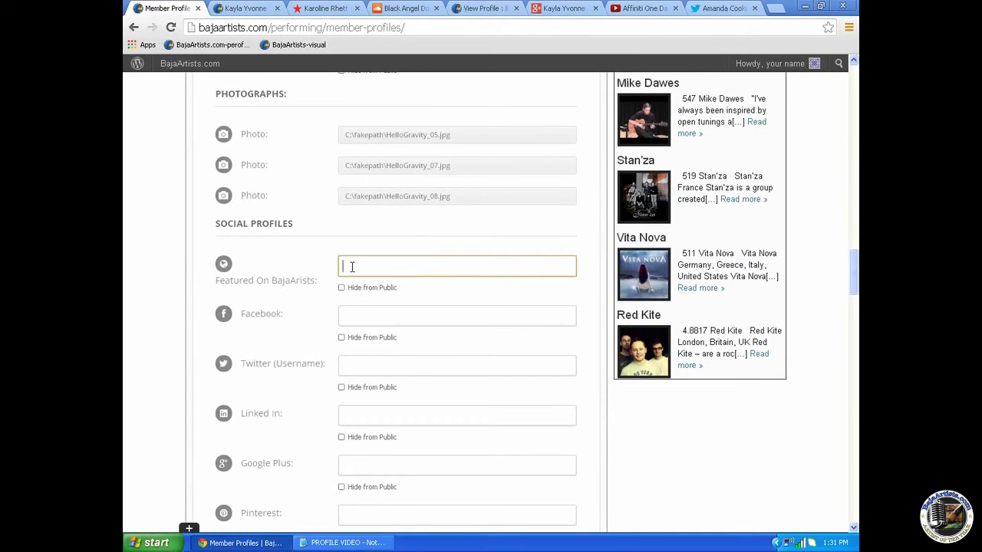
pyautogui.click(355, 312)
pyautogui.scroll(-2, 350, 311)
pyautogui.click(345, 138)
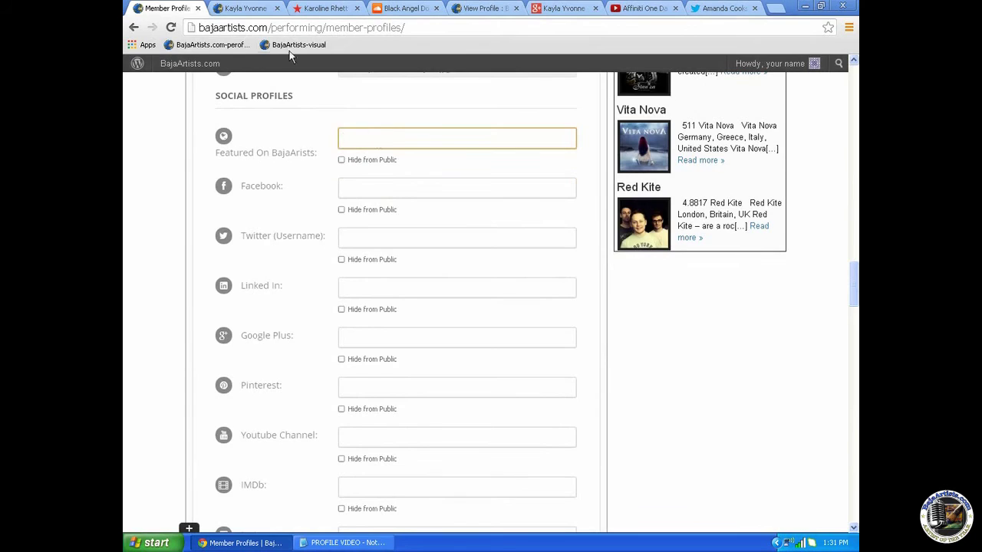
pyautogui.click(253, 9)
pyautogui.scroll(-2, 157, 293)
pyautogui.scroll(2, 154, 293)
pyautogui.scroll(-4, 159, 306)
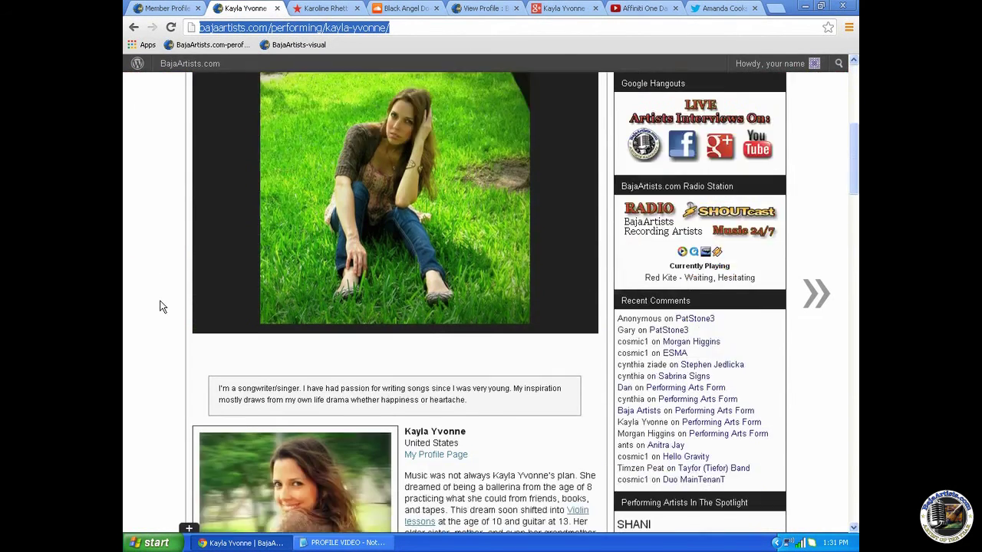
pyautogui.scroll(-5, 161, 307)
pyautogui.scroll(5, 159, 307)
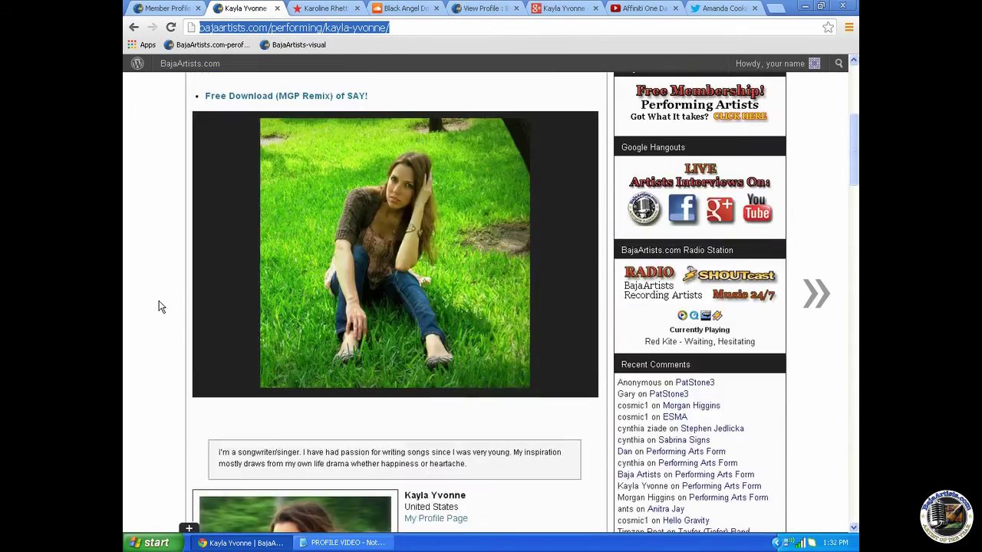
pyautogui.scroll(4, 159, 301)
pyautogui.rightClick(269, 27)
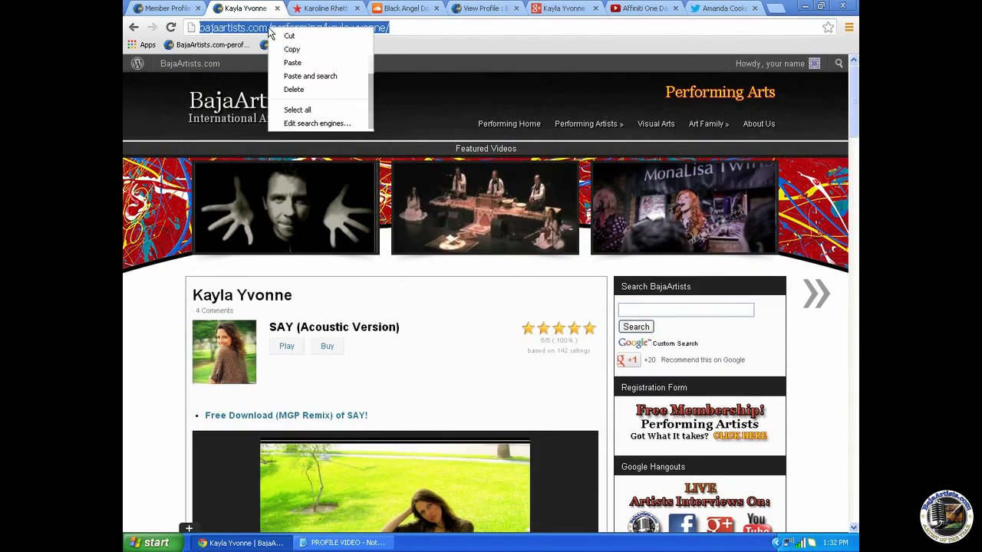
pyautogui.click(291, 49)
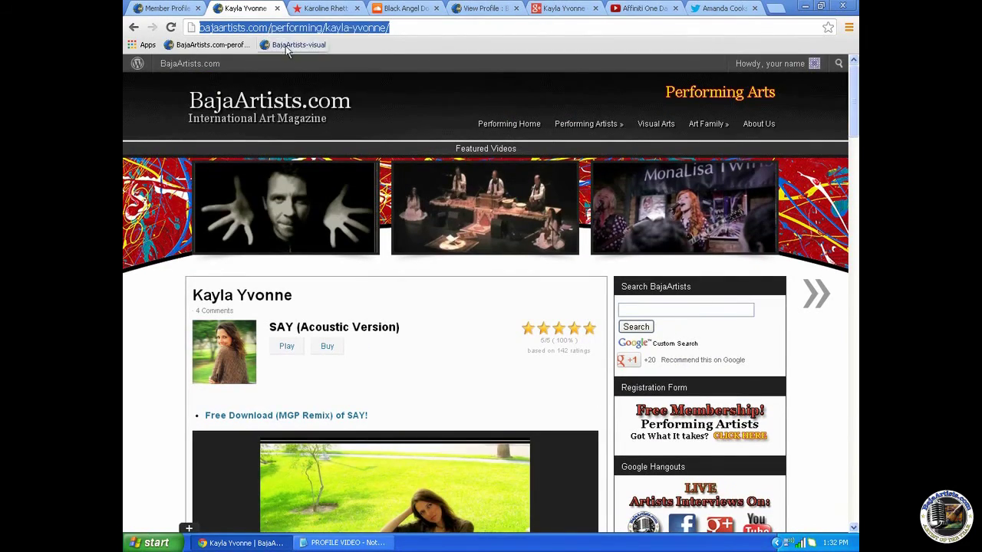
# Paste the copied feature page address into the profile's Featured On BajaArtists field.
pyautogui.click(166, 8)
pyautogui.rightClick(354, 138)
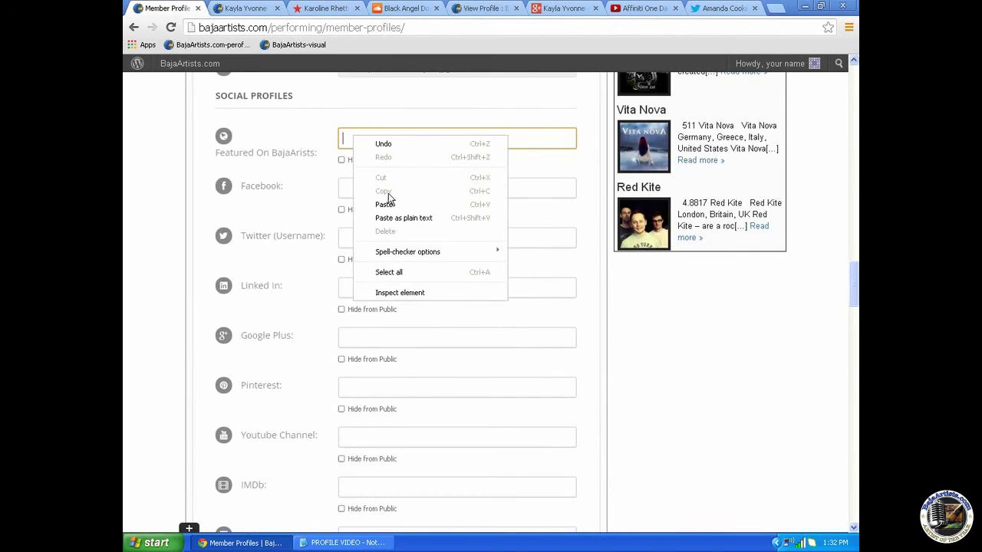
pyautogui.click(385, 204)
# Open the artist's Facebook page from the Social Networks list on the feature page and copy its web address.
pyautogui.click(351, 189)
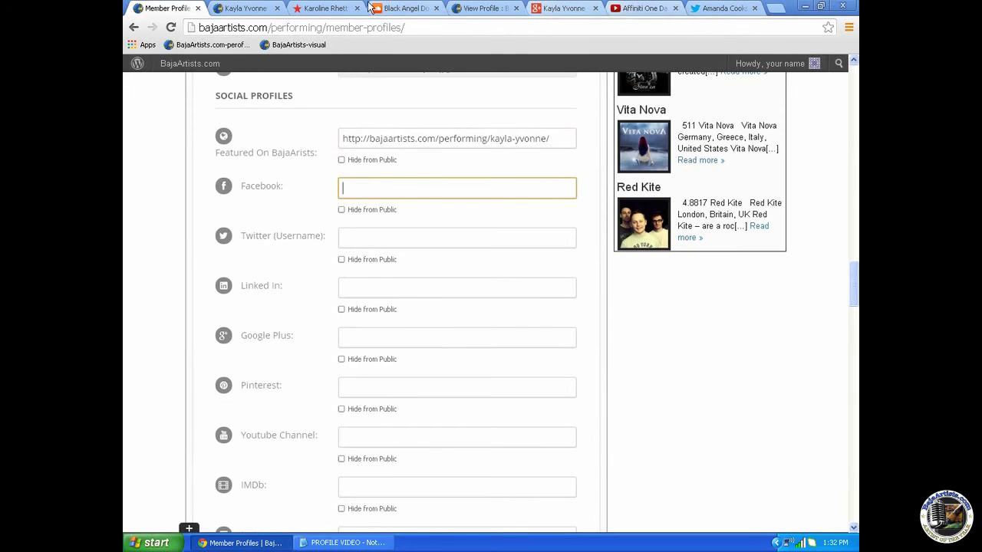
pyautogui.click(246, 12)
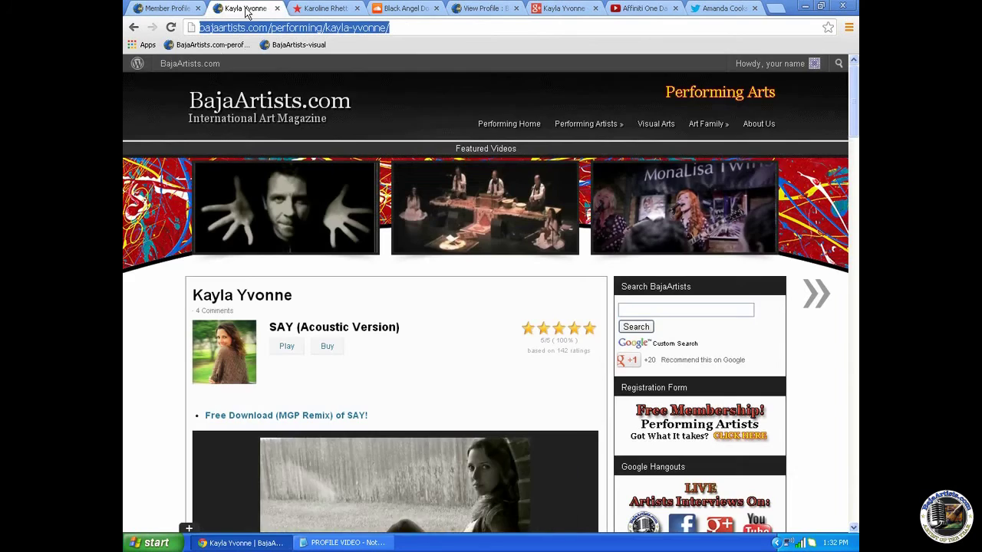
pyautogui.scroll(-15, 176, 224)
pyautogui.scroll(-5, 176, 225)
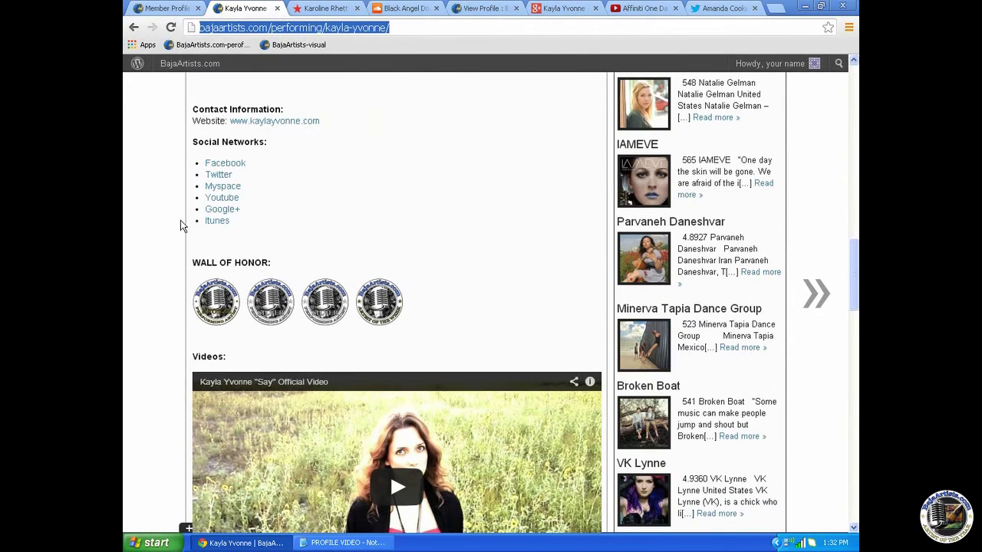
pyautogui.click(221, 164)
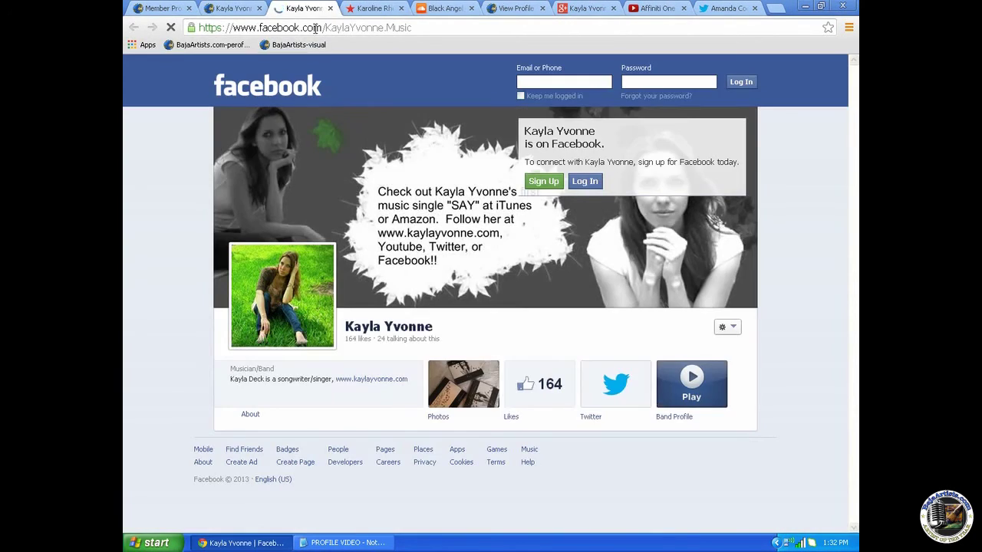
pyautogui.click(314, 28)
pyautogui.rightClick(315, 28)
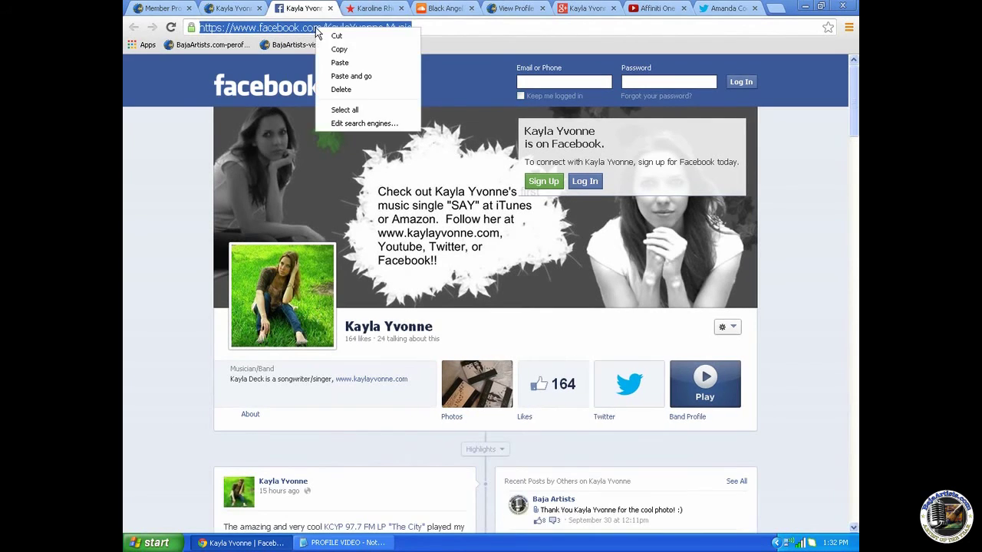
pyautogui.click(322, 46)
# Paste the copied Facebook page address into the profile's Facebook field.
pyautogui.click(162, 9)
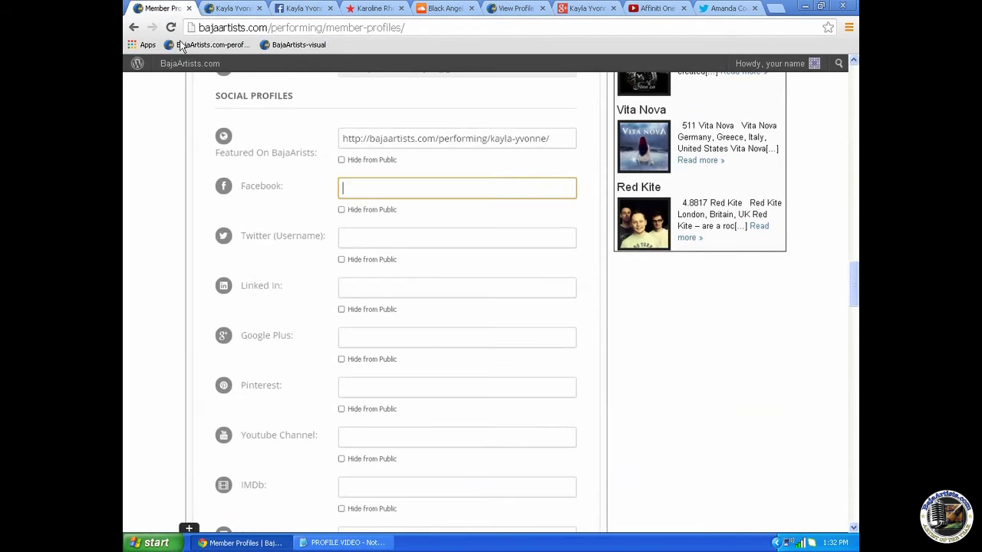
pyautogui.rightClick(355, 191)
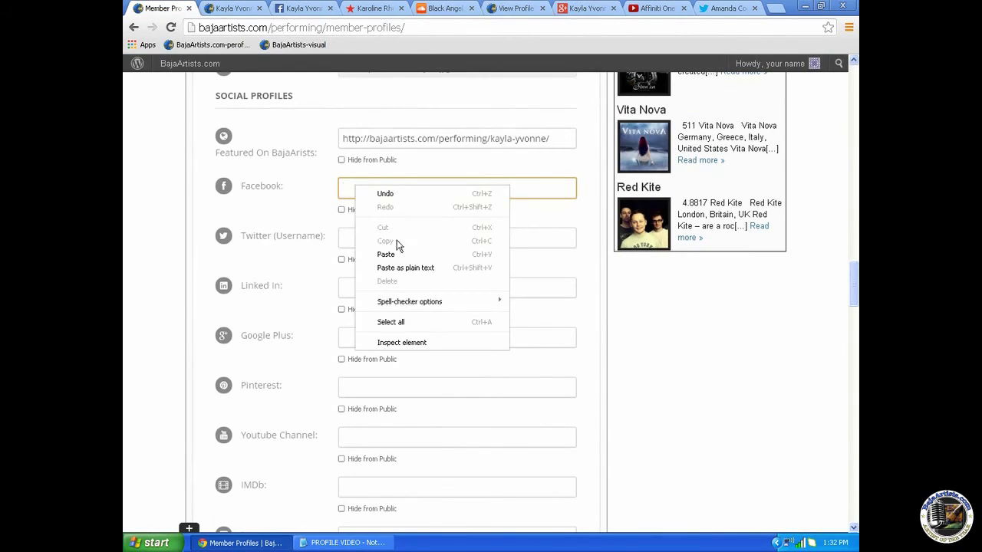
pyautogui.click(397, 254)
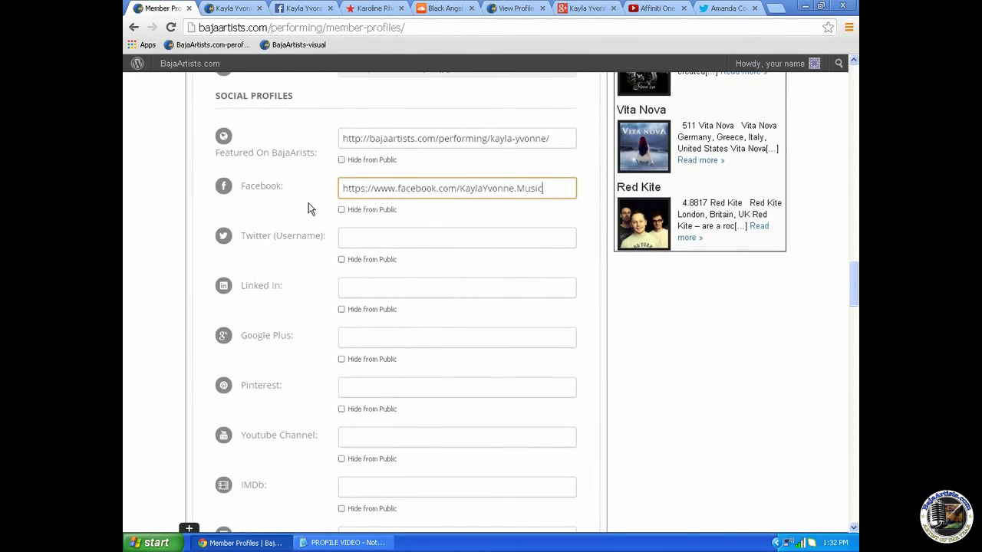
# Open the artist's Twitter page from the Social Networks list on the feature page and copy only the username from its web address.
pyautogui.scroll(-1, 308, 203)
pyautogui.click(345, 174)
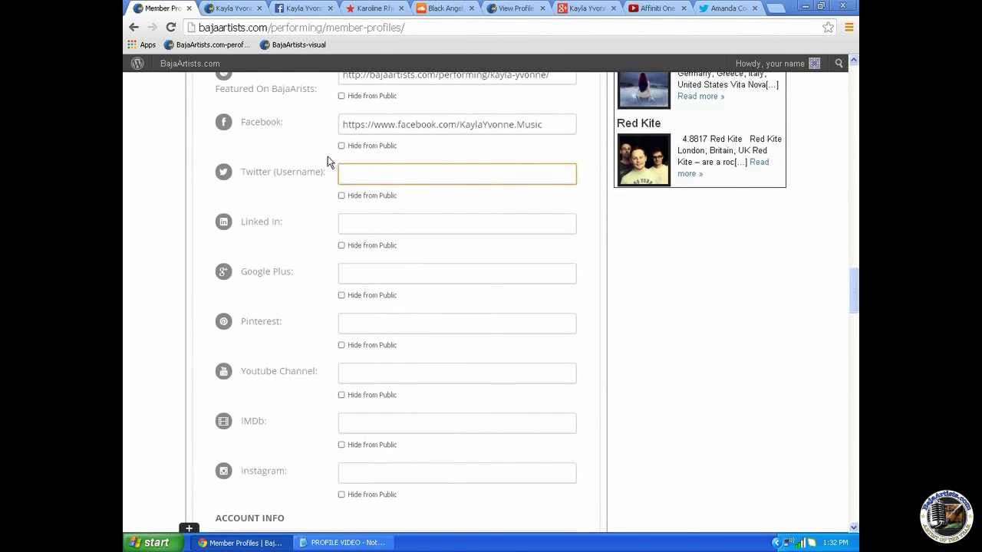
pyautogui.click(239, 9)
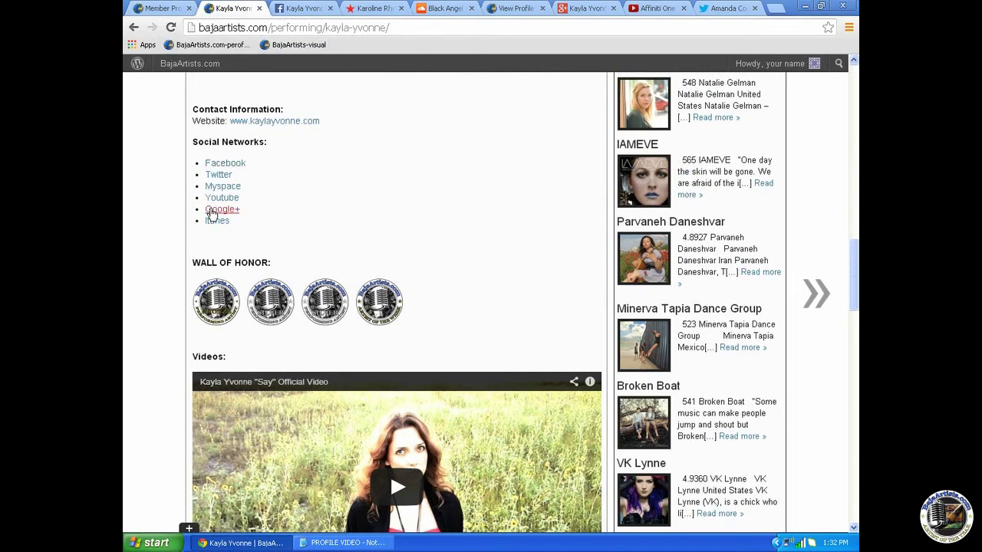
pyautogui.click(219, 175)
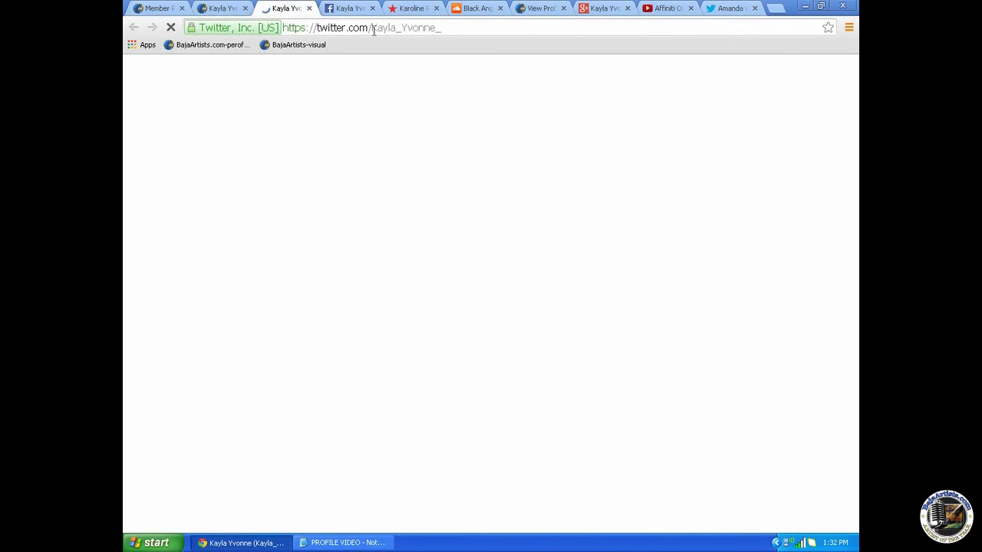
pyautogui.moveTo(375, 27); pyautogui.dragTo(446, 27)
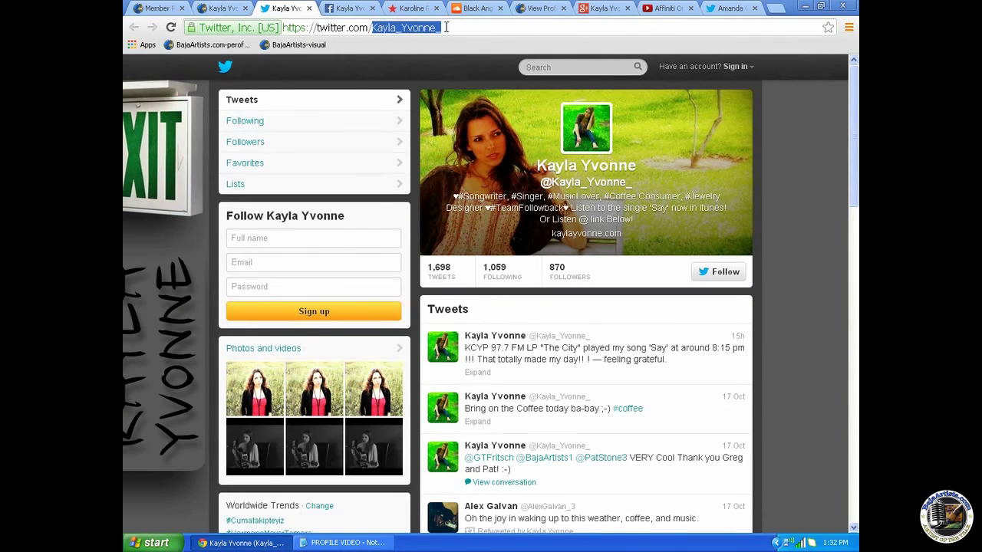
pyautogui.rightClick(406, 29)
pyautogui.click(431, 49)
# Paste the copied username into the member profile's Twitter (Username) field.
pyautogui.click(171, 12)
pyautogui.rightClick(373, 173)
pyautogui.click(412, 239)
# Leave the Linked In field empty and copy the web address of the artist's already open Google+ page for the Google Plus field.
pyautogui.click(355, 223)
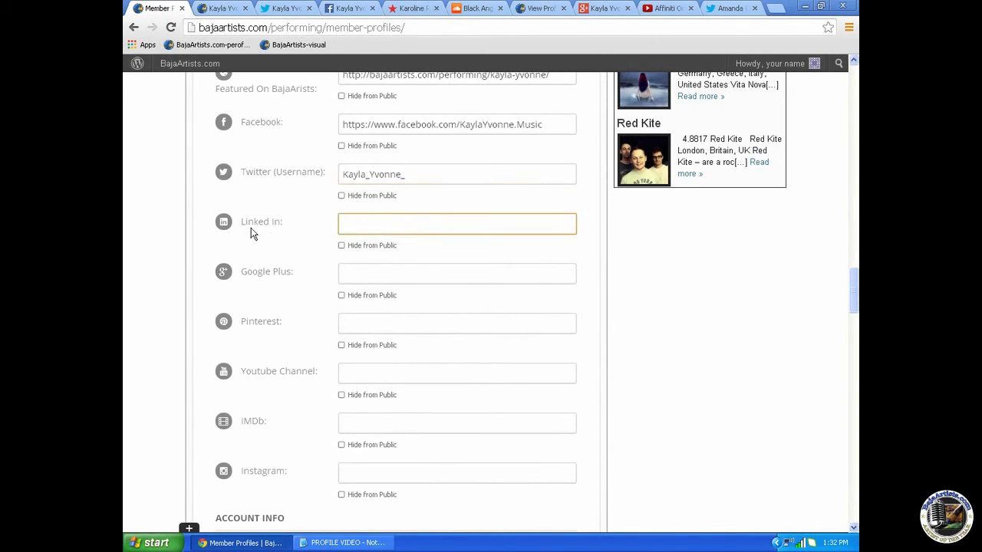
pyautogui.click(344, 271)
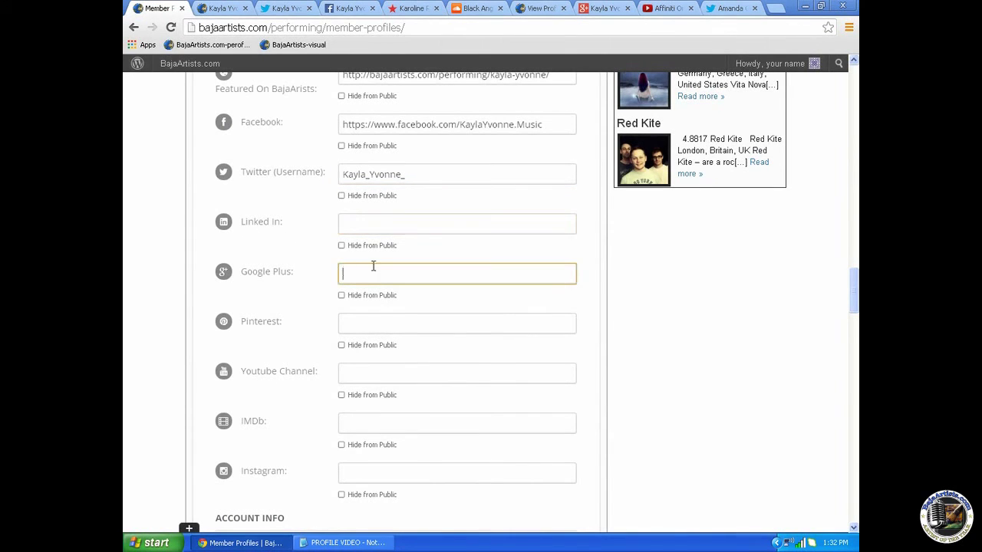
pyautogui.click(606, 9)
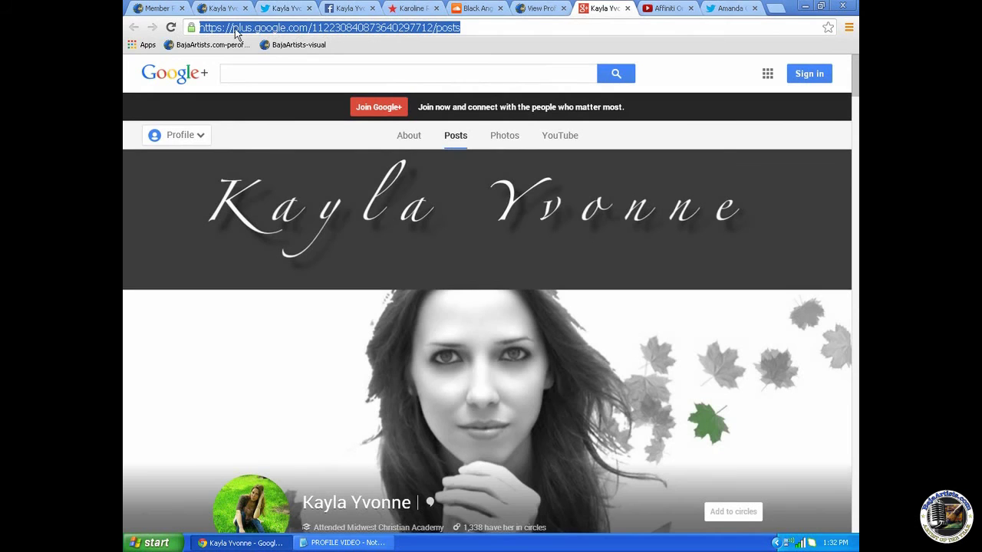
pyautogui.rightClick(290, 32)
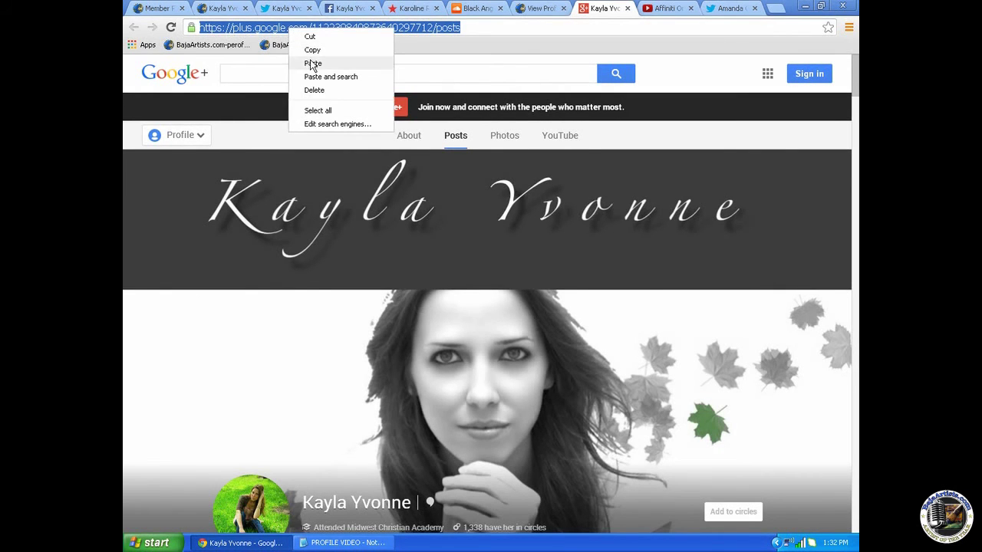
pyautogui.click(307, 46)
# Paste the copied Google+ page address into the member profile's Google Plus field.
pyautogui.click(158, 8)
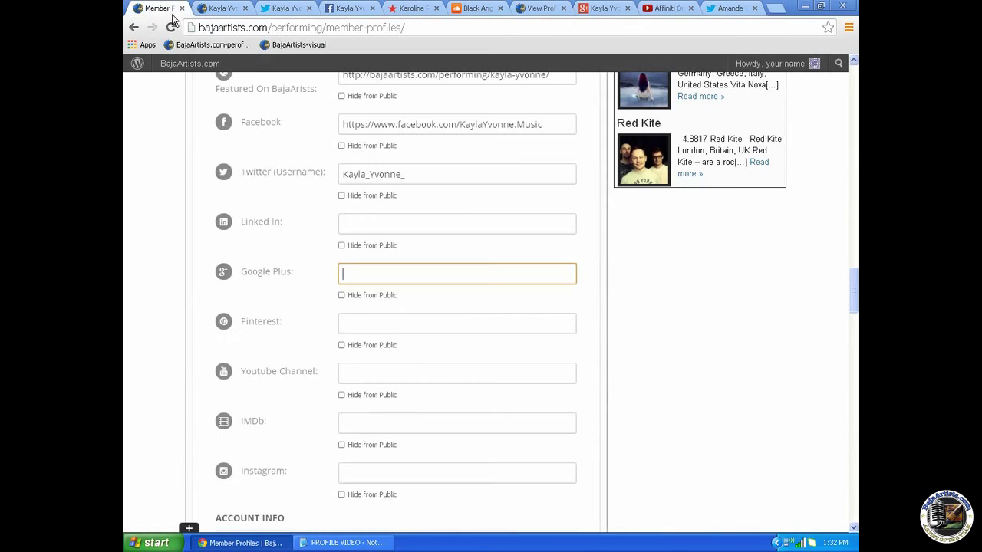
pyautogui.scroll(-2, 200, 134)
pyautogui.rightClick(347, 148)
pyautogui.click(382, 208)
pyautogui.click(216, 172)
pyautogui.scroll(-2, 255, 163)
pyautogui.scroll(2, 246, 164)
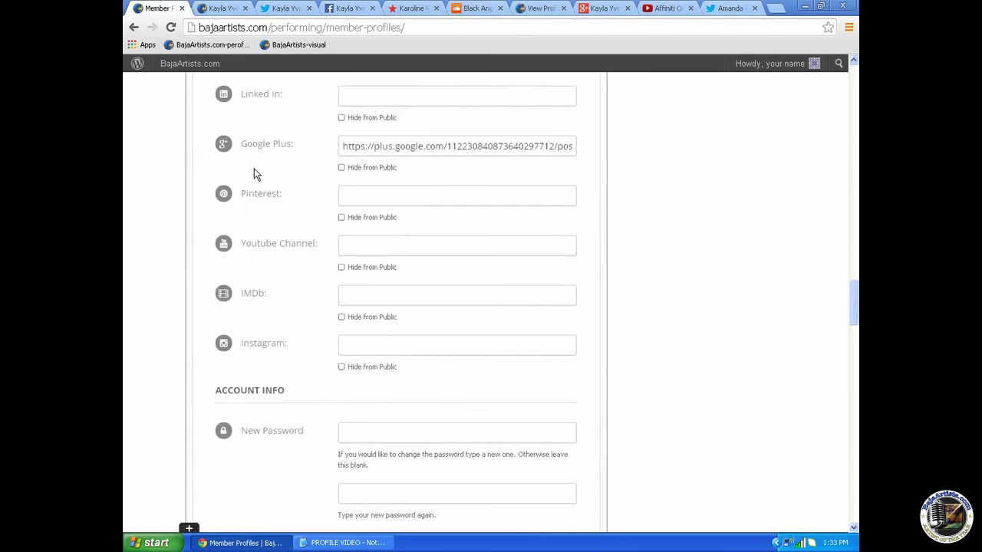
# Open the affiniti3 channel page from the already open "Affiniti One Day" YouTube video.
pyautogui.click(353, 246)
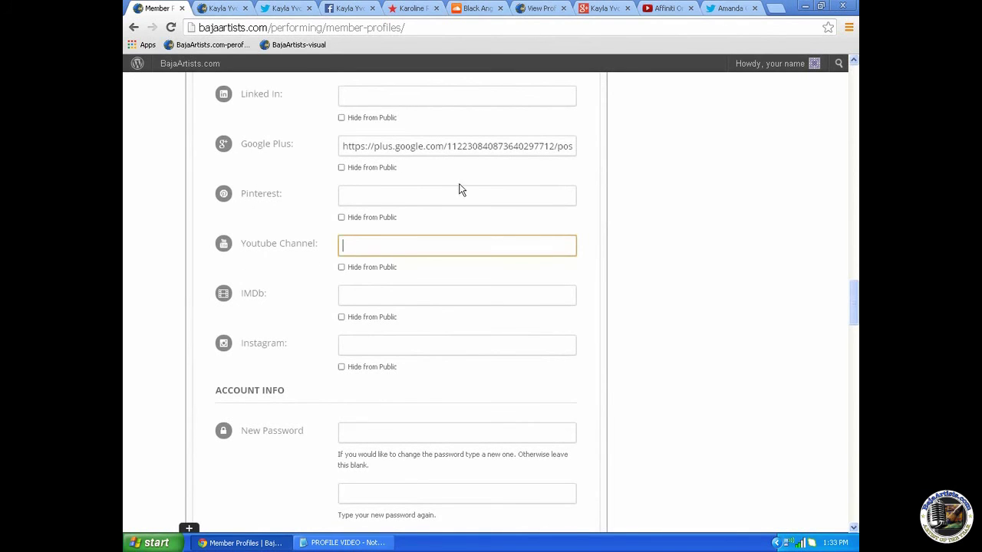
pyautogui.click(661, 9)
pyautogui.scroll(2, 177, 212)
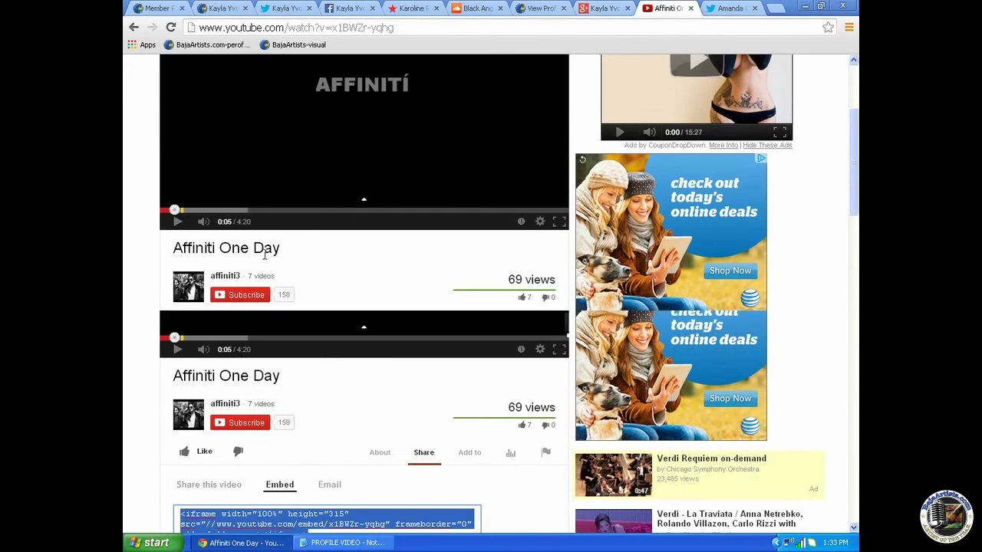
pyautogui.scroll(-1, 134, 263)
pyautogui.click(224, 339)
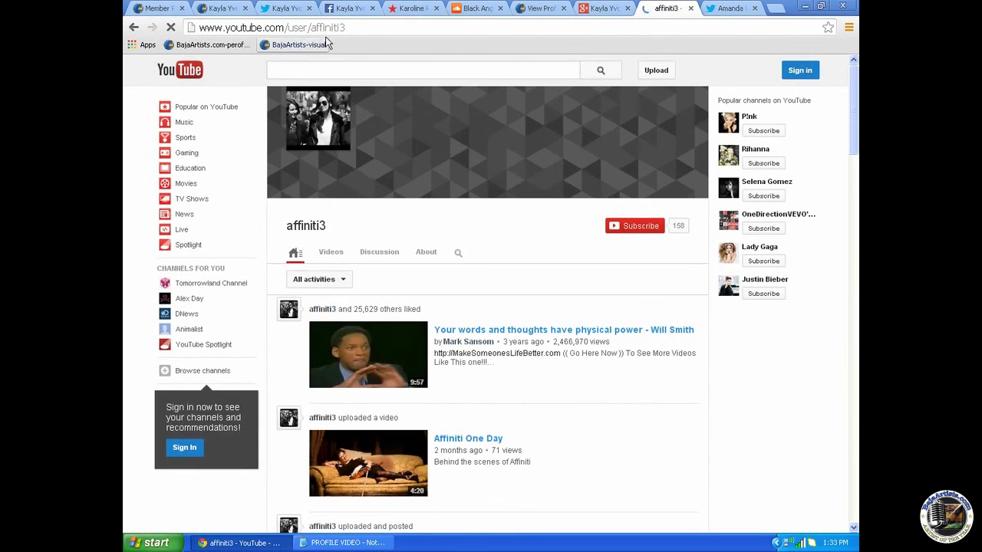
# Copy the affiniti3 channel's web address and return to the member profile's Youtube Channel field.
pyautogui.click(285, 29)
pyautogui.rightClick(284, 29)
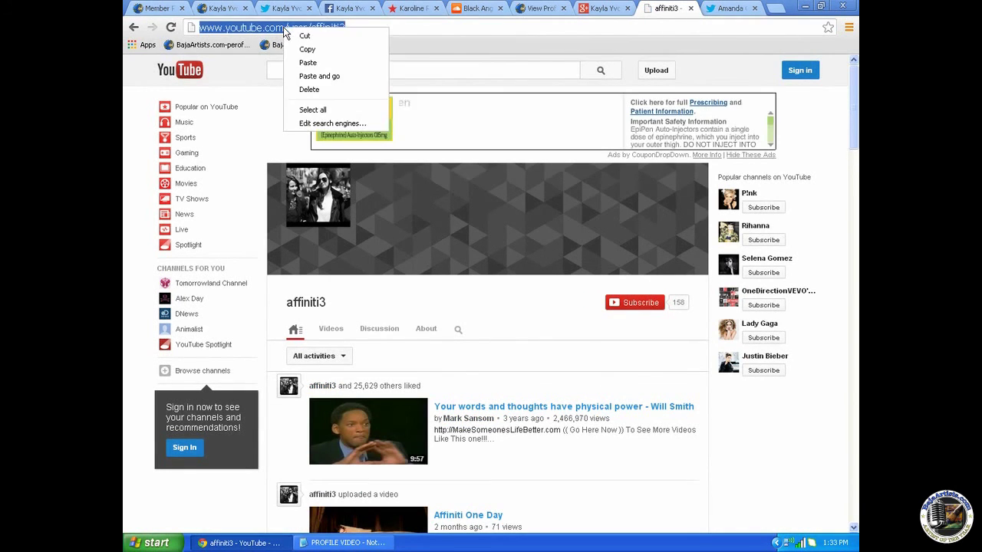
pyautogui.click(308, 49)
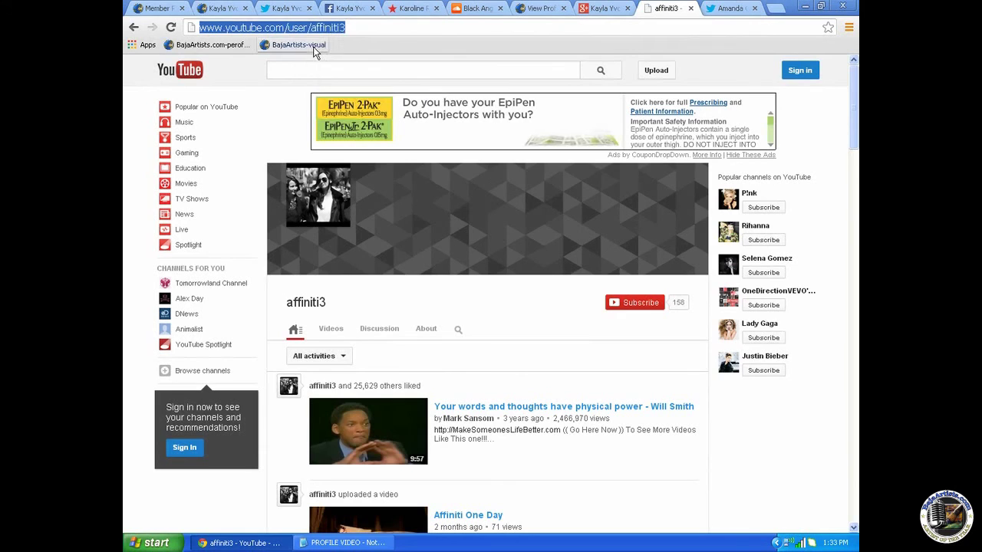
pyautogui.click(157, 8)
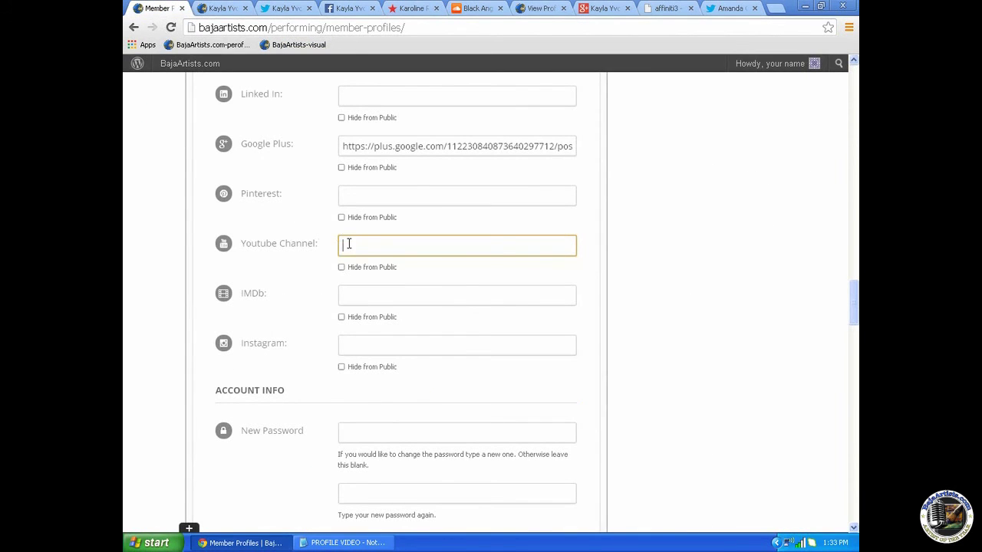